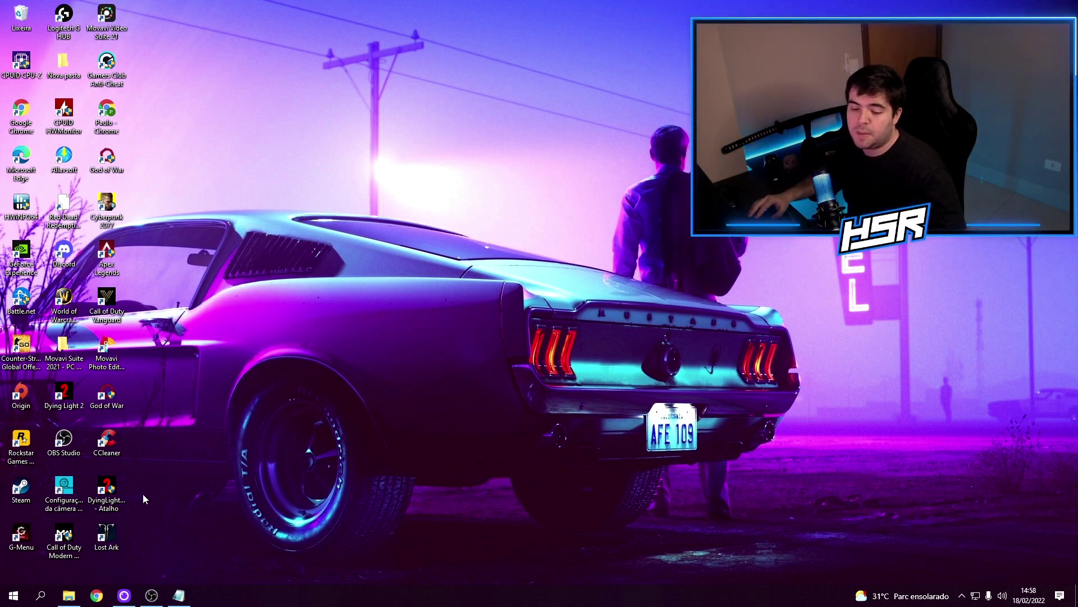
Search Windows for "gpu" and open Configurações de elementos gráficos to view the hardware-accelerated GPU scheduling option.
click(7, 599)
text(gpu)
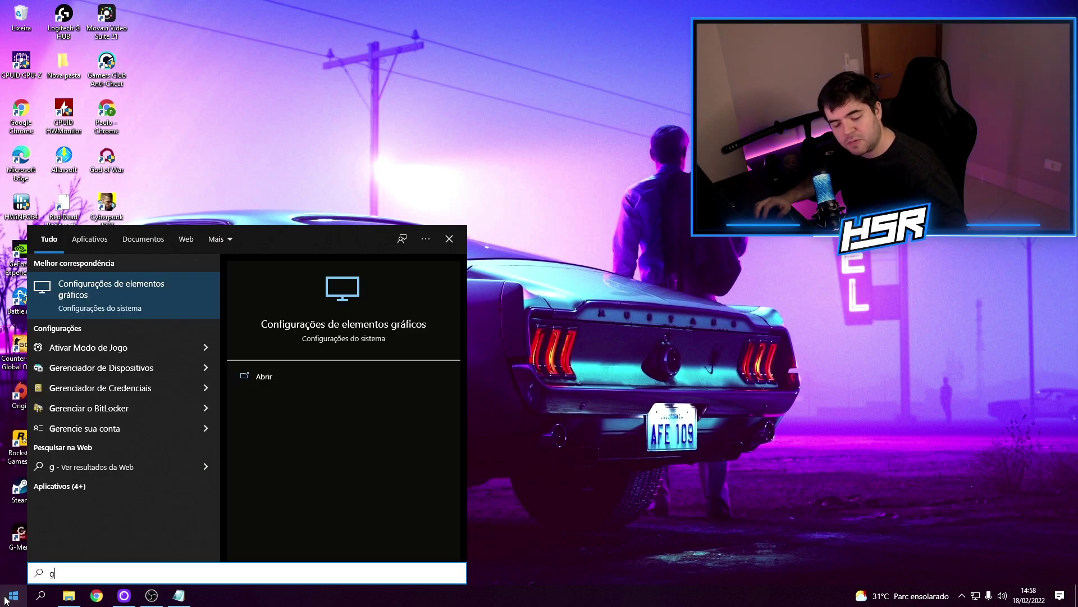
click(119, 295)
drag(275, 134, 316, 161)
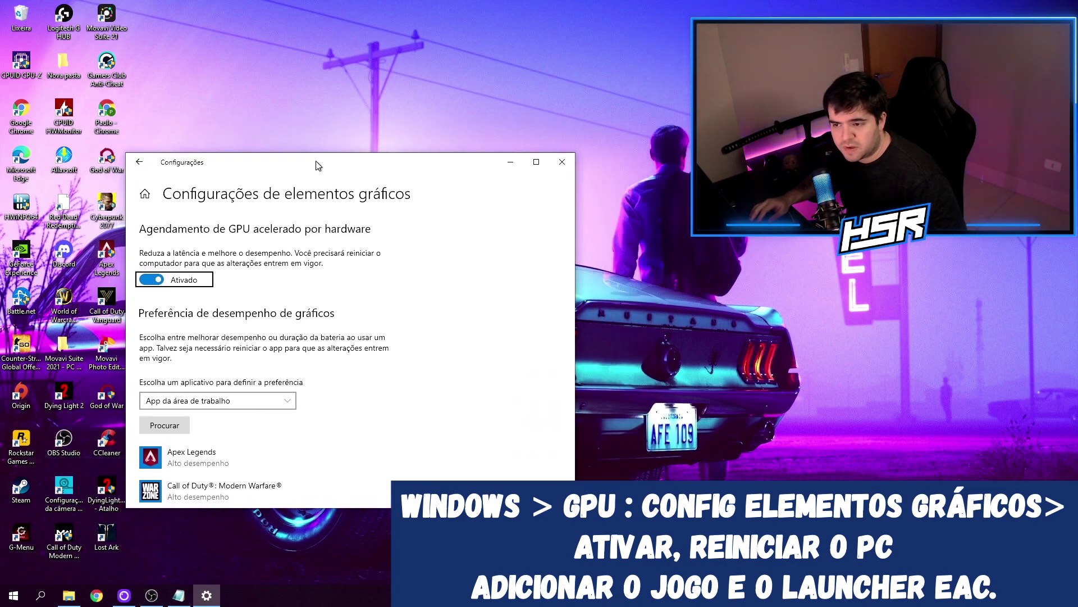
click(242, 282)
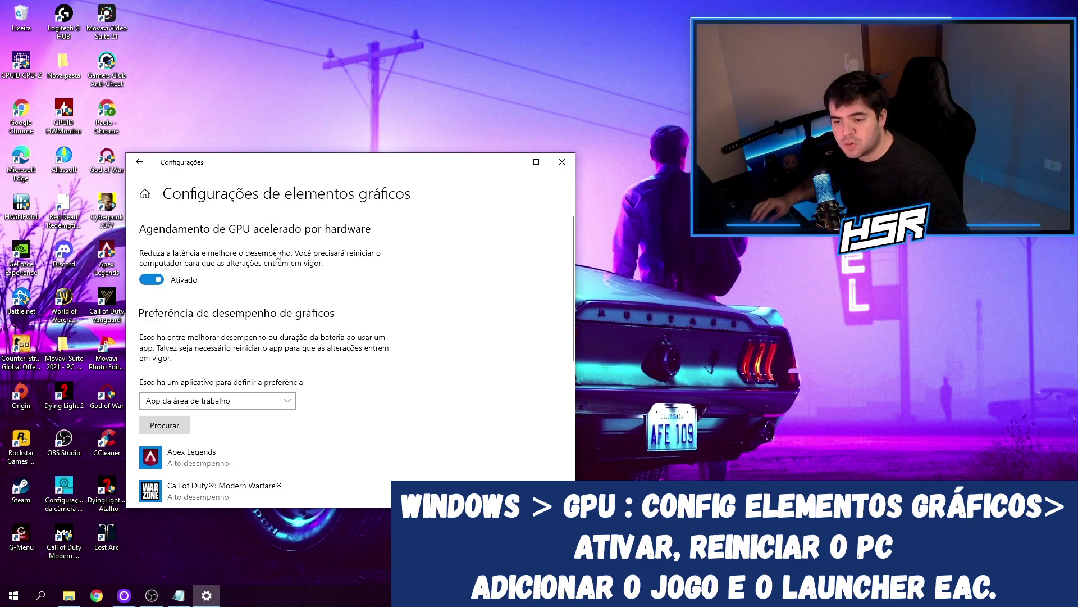
Remove the existing LOSTARK Client entry from the graphics performance preference list.
scroll(276, 257, down, 2)
scroll(271, 321, down, 3)
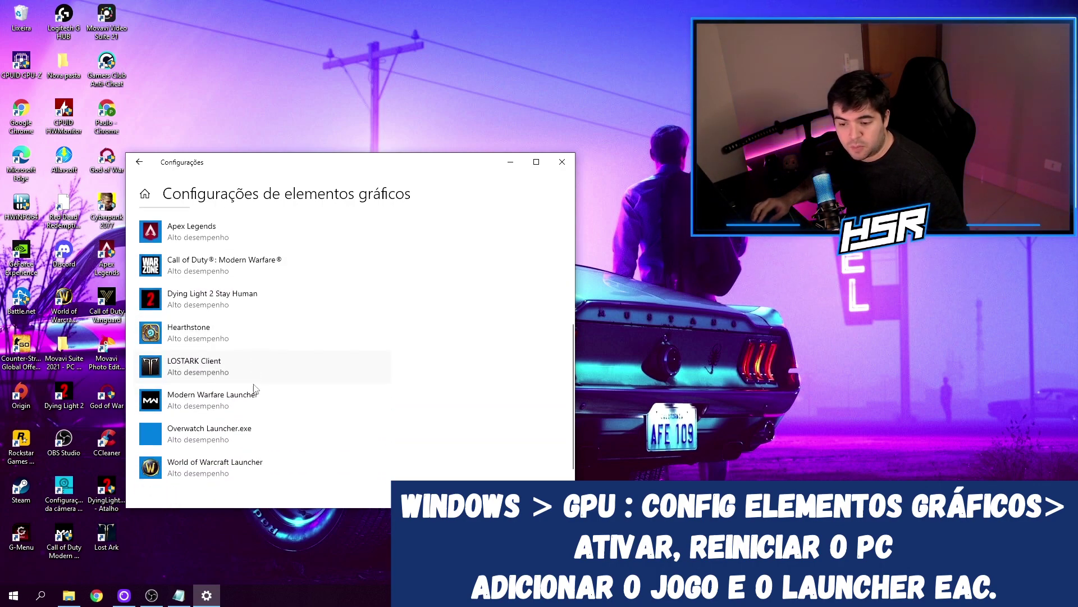
click(194, 371)
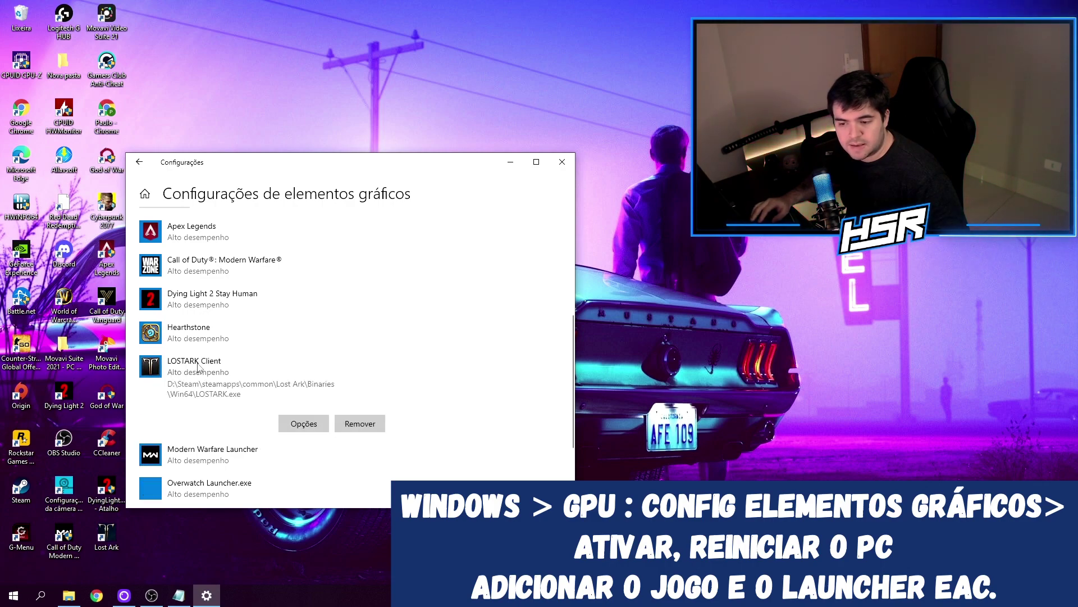
click(360, 423)
Add the LOSTARK application from D:\Steam\steamapps\common\Lost Ark\Binaries\Win64 to the graphics performance preference list.
scroll(269, 367, up, 1)
scroll(268, 367, up, 1)
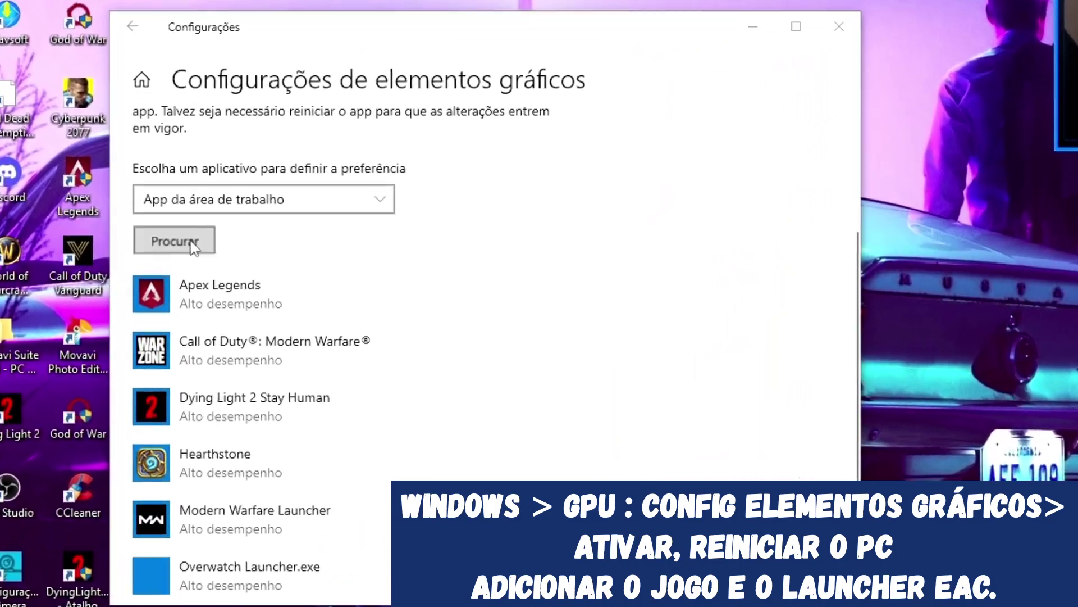
click(191, 241)
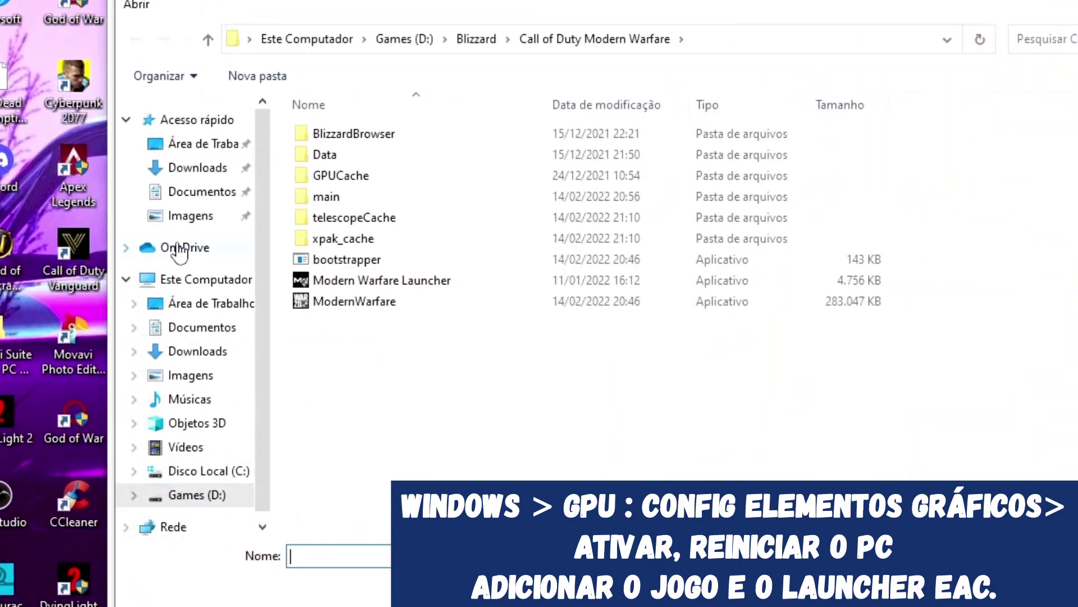
click(425, 40)
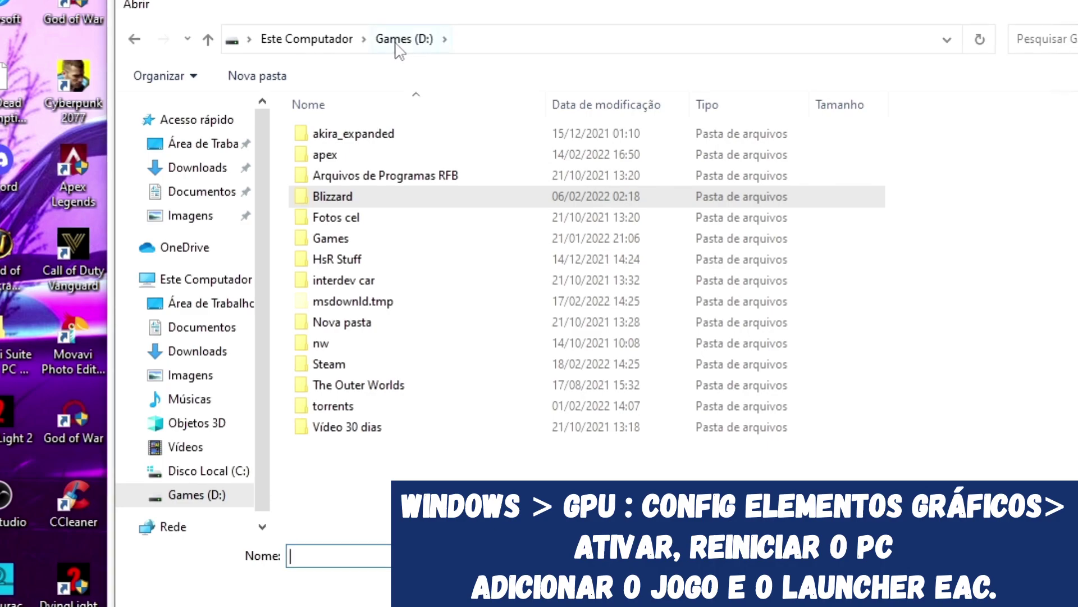
double_click(331, 364)
double_click(355, 133)
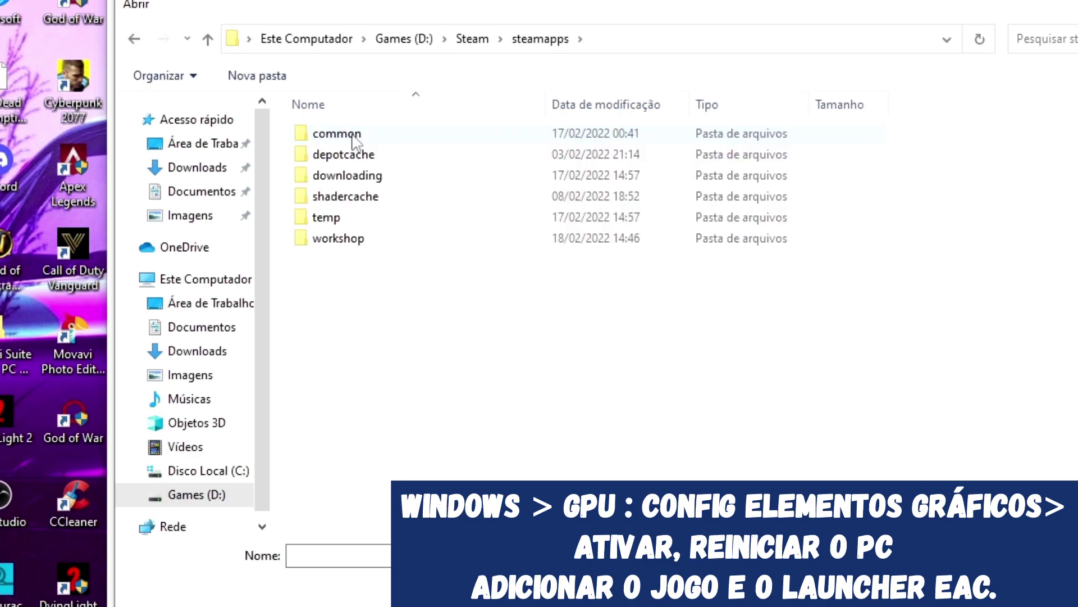
double_click(355, 135)
double_click(350, 238)
double_click(343, 135)
click(336, 157)
double_click(336, 157)
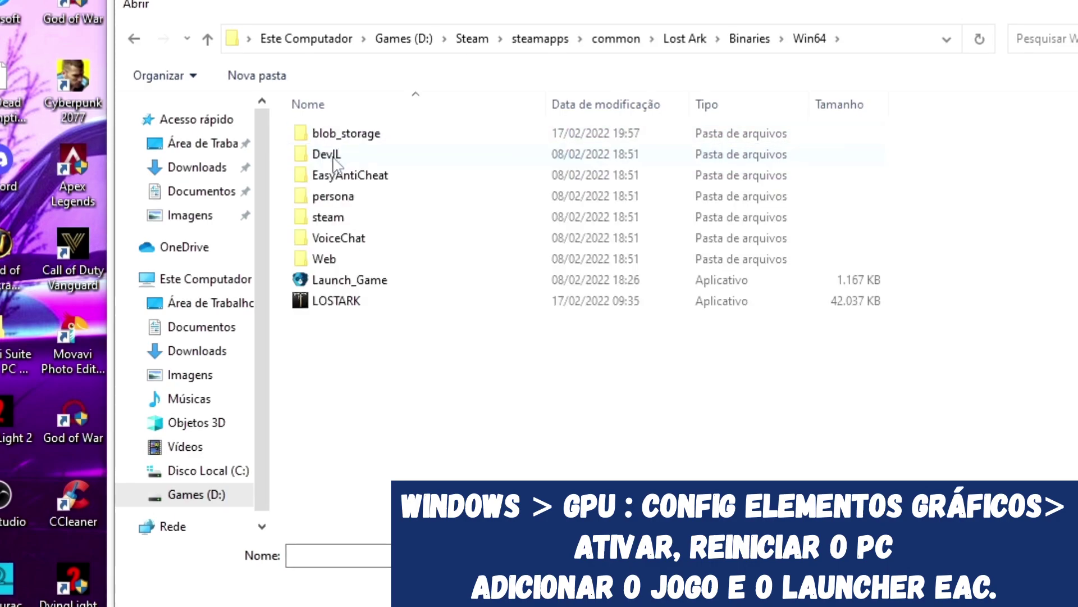
click(340, 304)
click(1048, 586)
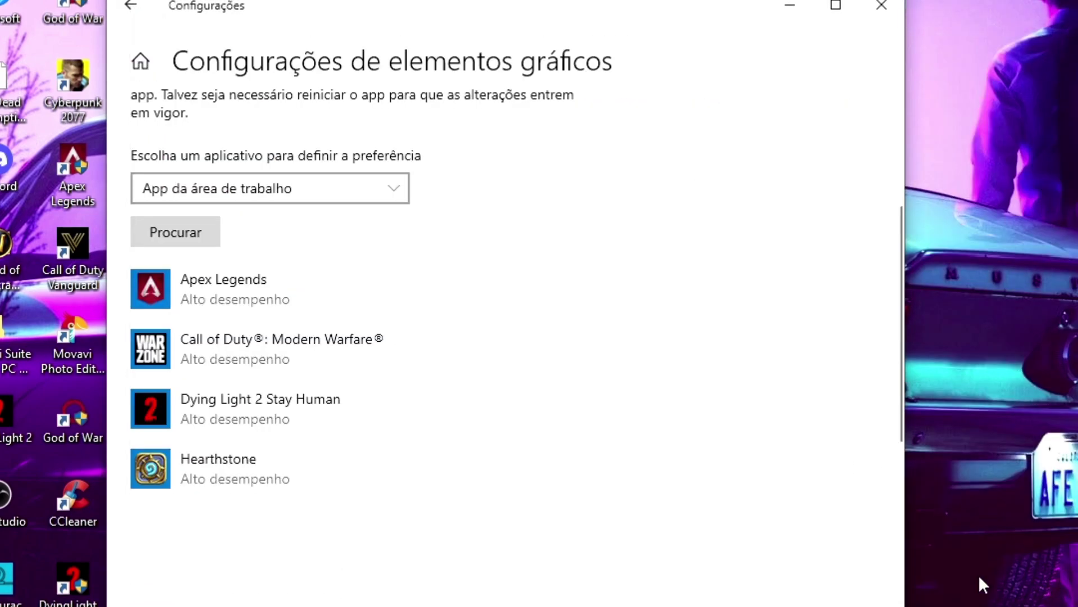
Set the graphics preference of LOSTARK Client to Alto desempenho and save it.
scroll(430, 505, down, 3)
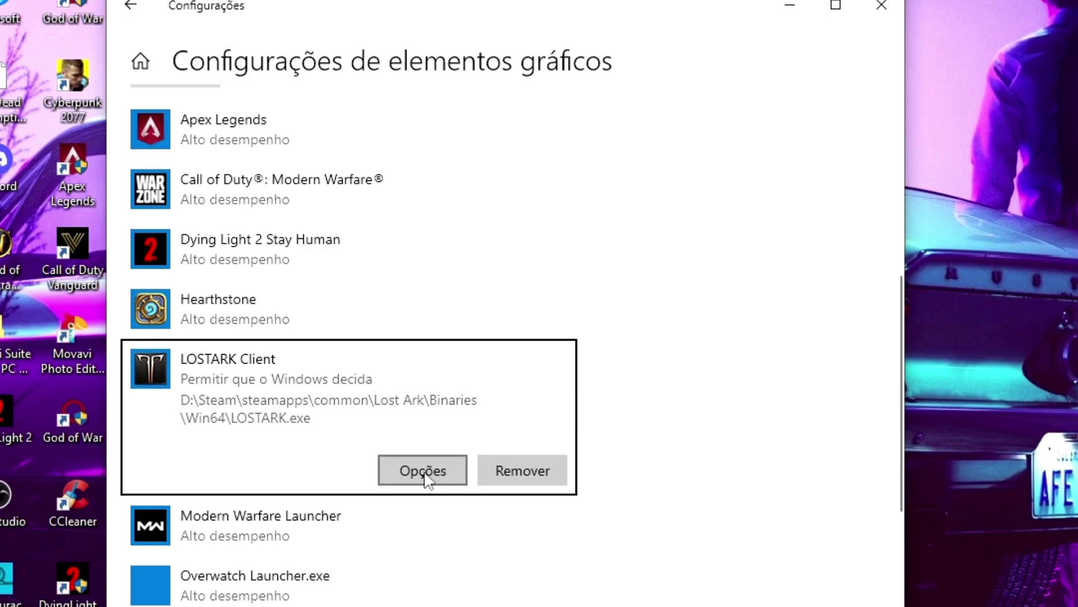
click(415, 468)
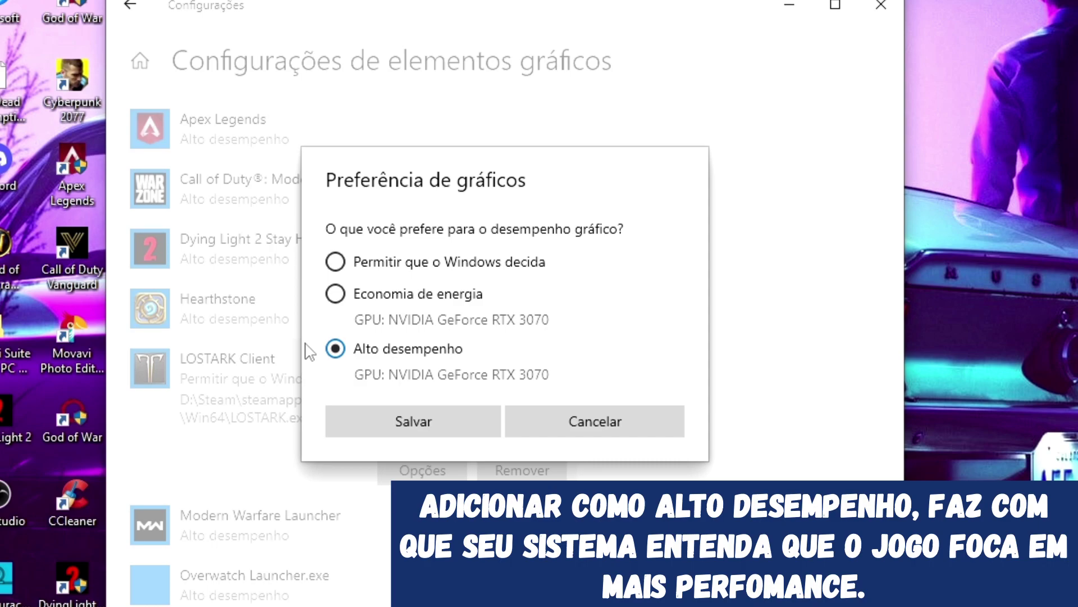
click(417, 420)
Add the Launch_Game application from Lost Ark's Win64 folder to the graphics performance preference list.
scroll(348, 416, up, 3)
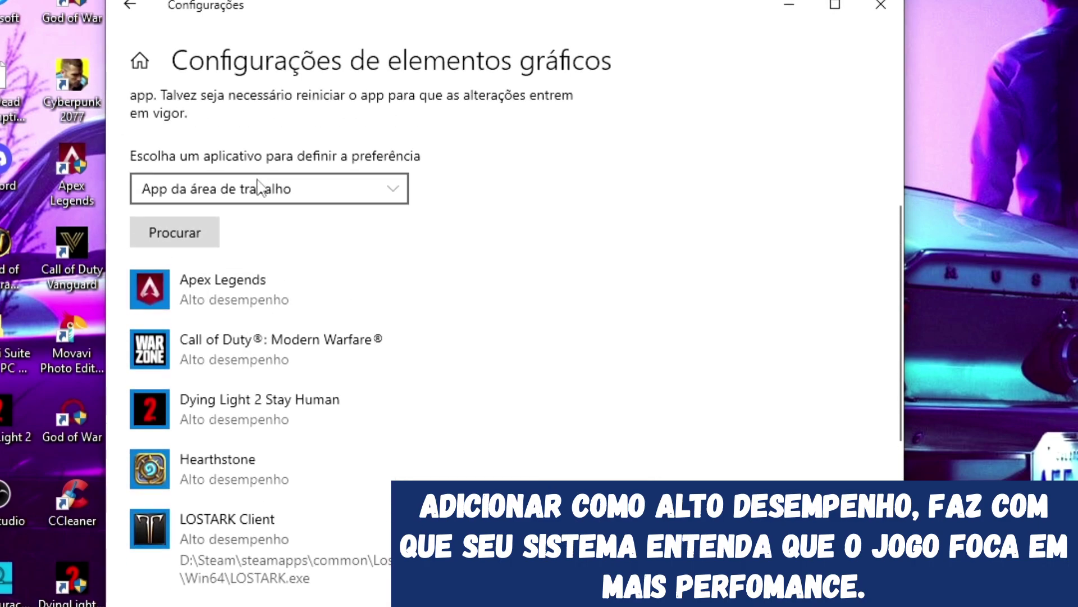
click(215, 246)
click(402, 282)
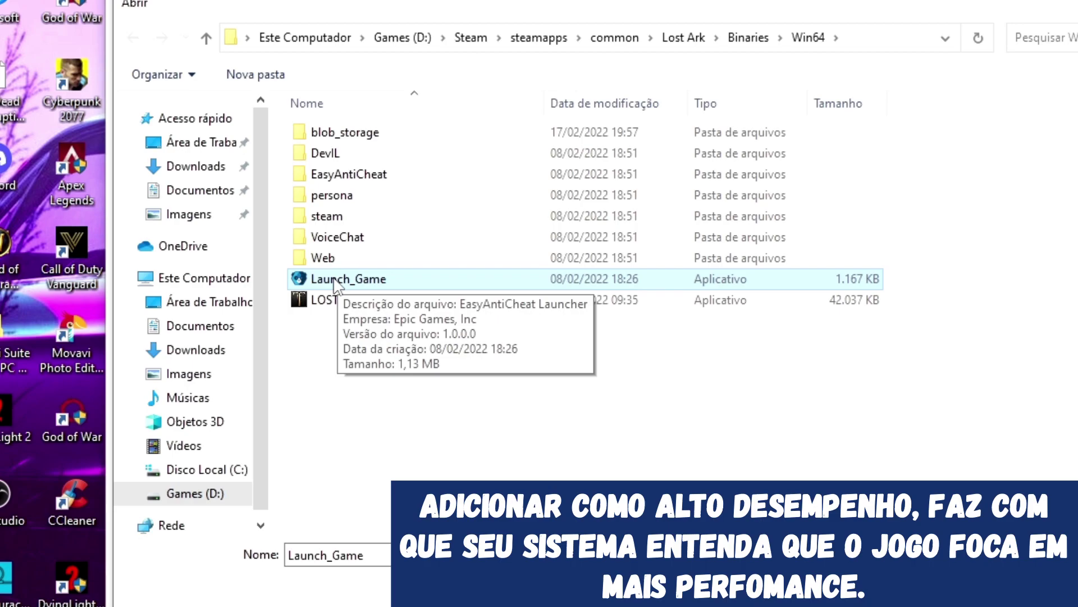
click(926, 584)
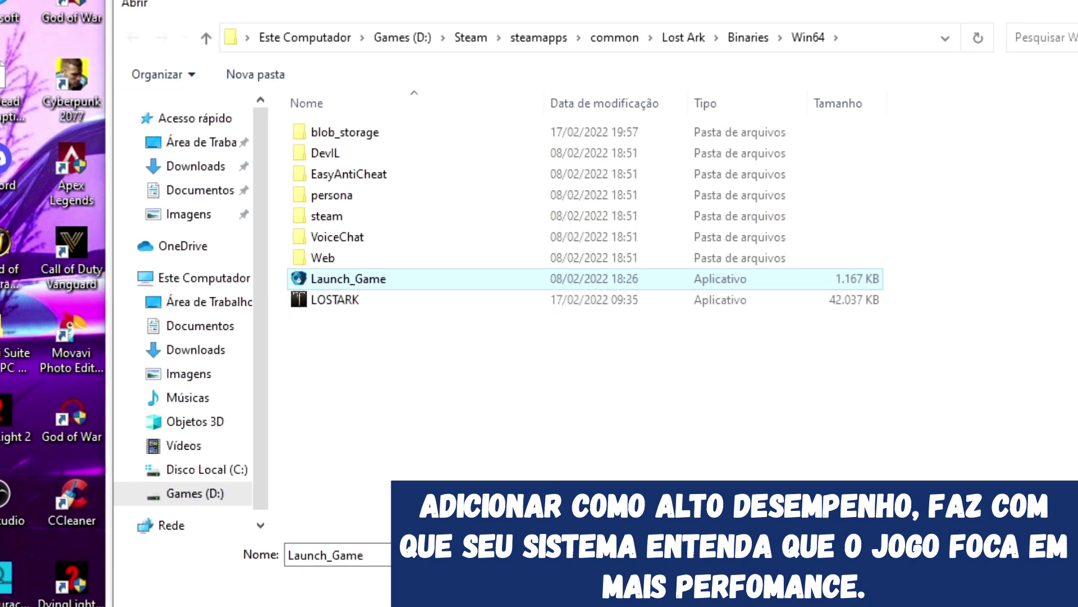
Set the EasyAntiCheat Launcher's graphics preference to Alto desempenho, save it and close the graphics settings.
click(421, 490)
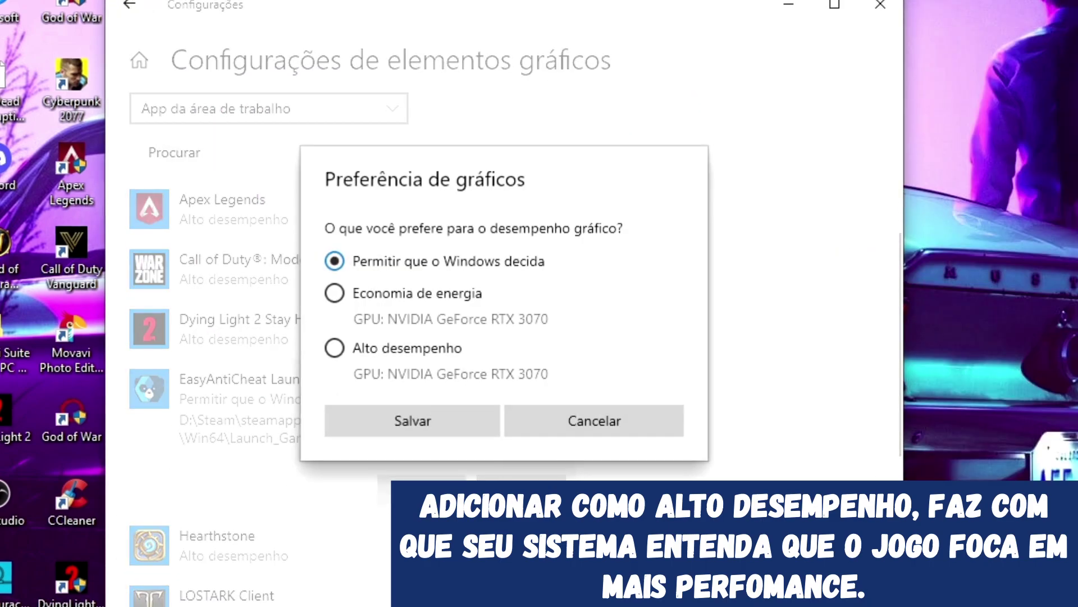
click(335, 347)
click(397, 419)
scroll(306, 518, down, 2)
scroll(251, 335, down, 1)
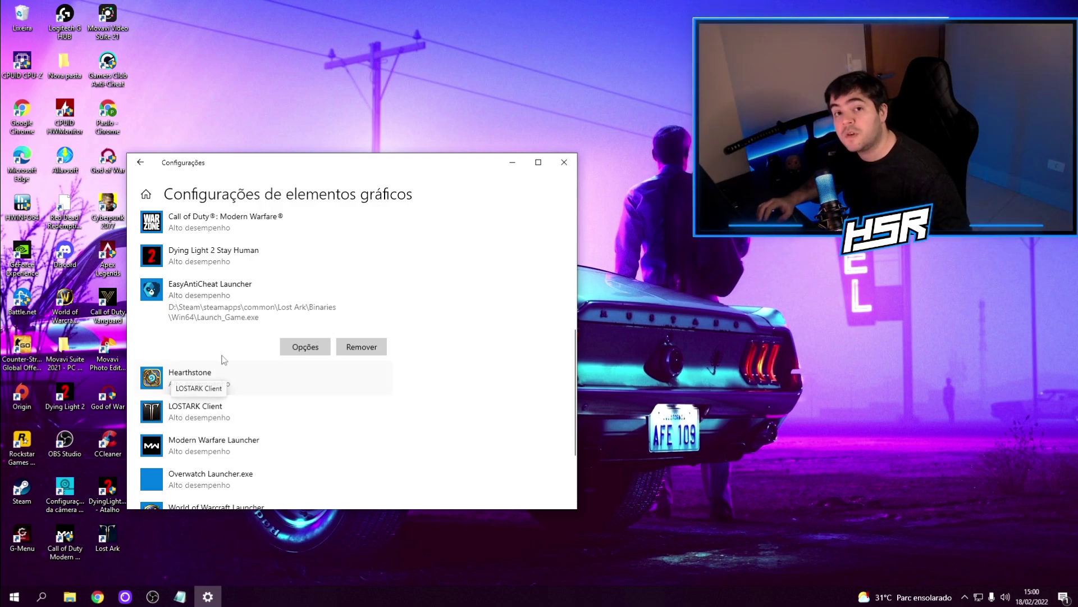
click(563, 164)
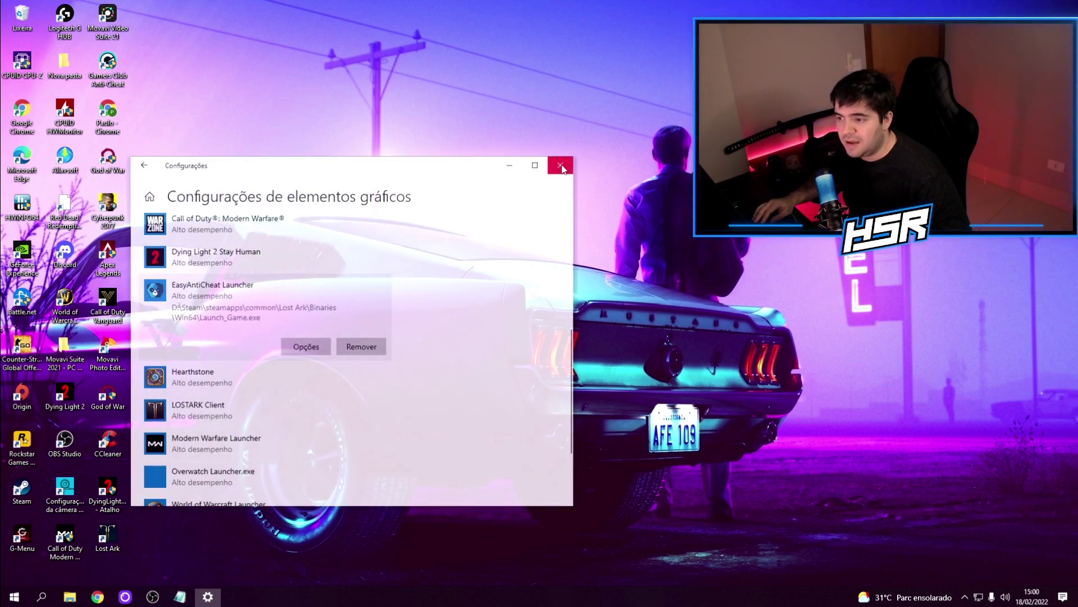
Search Windows for "game" and check the Modo de Jogo and Xbox Game Bar settings.
click(12, 600)
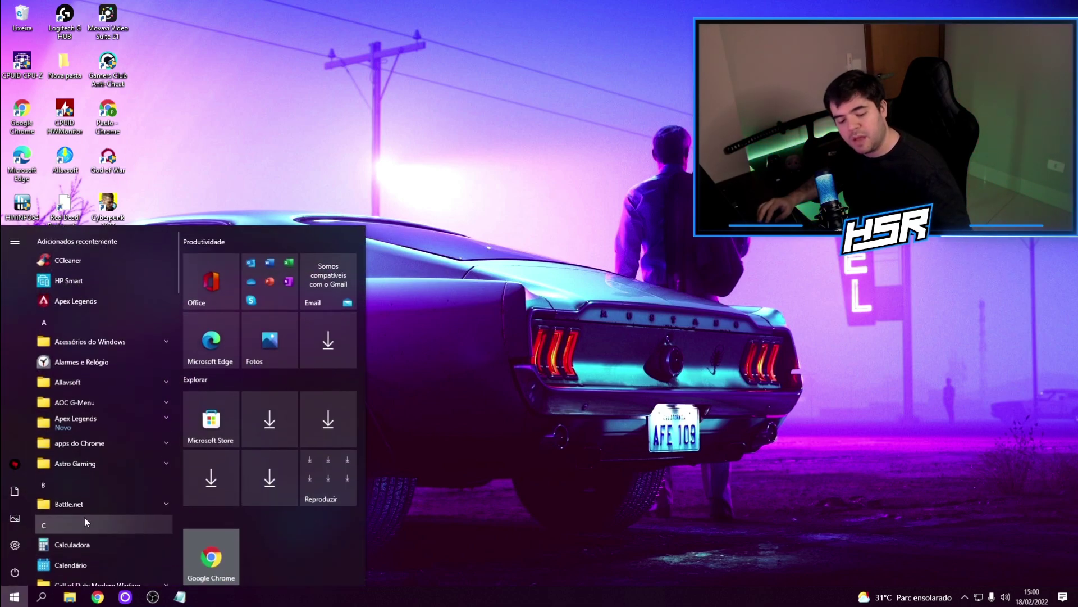
text(game)
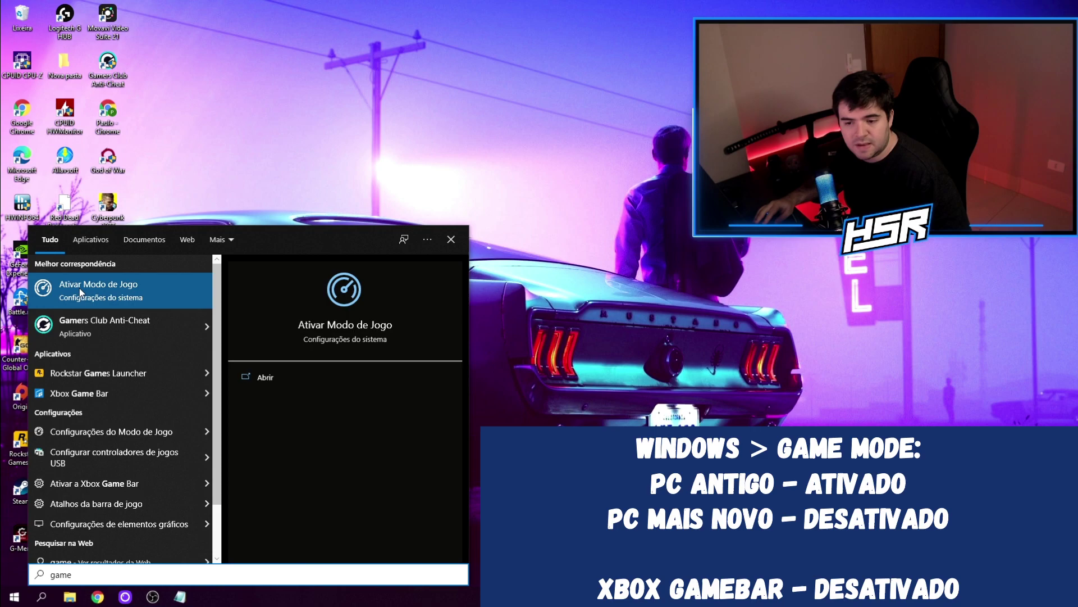
click(101, 298)
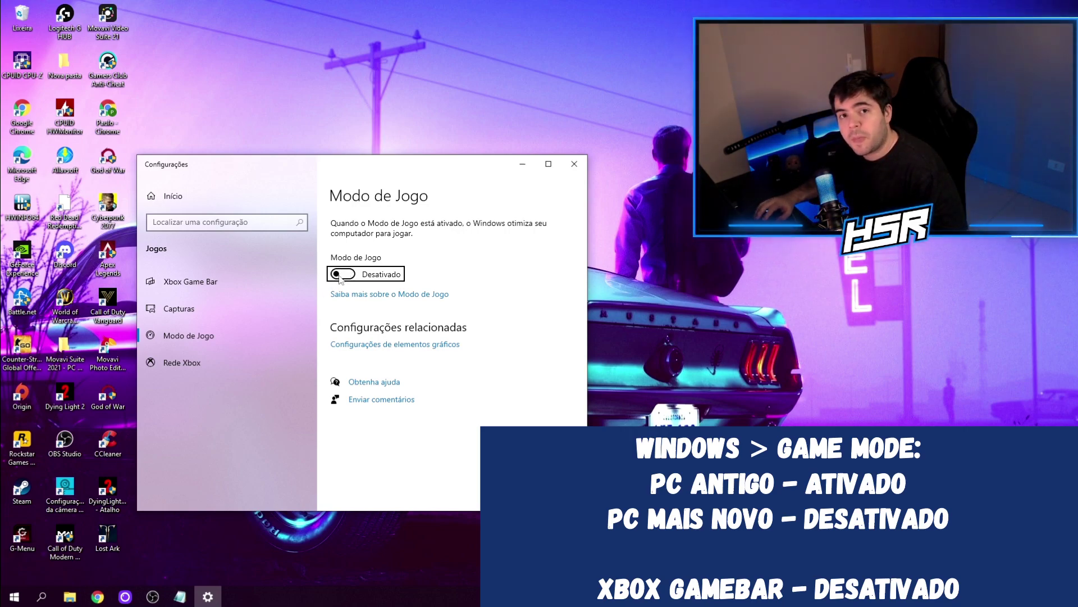
drag(352, 169, 344, 171)
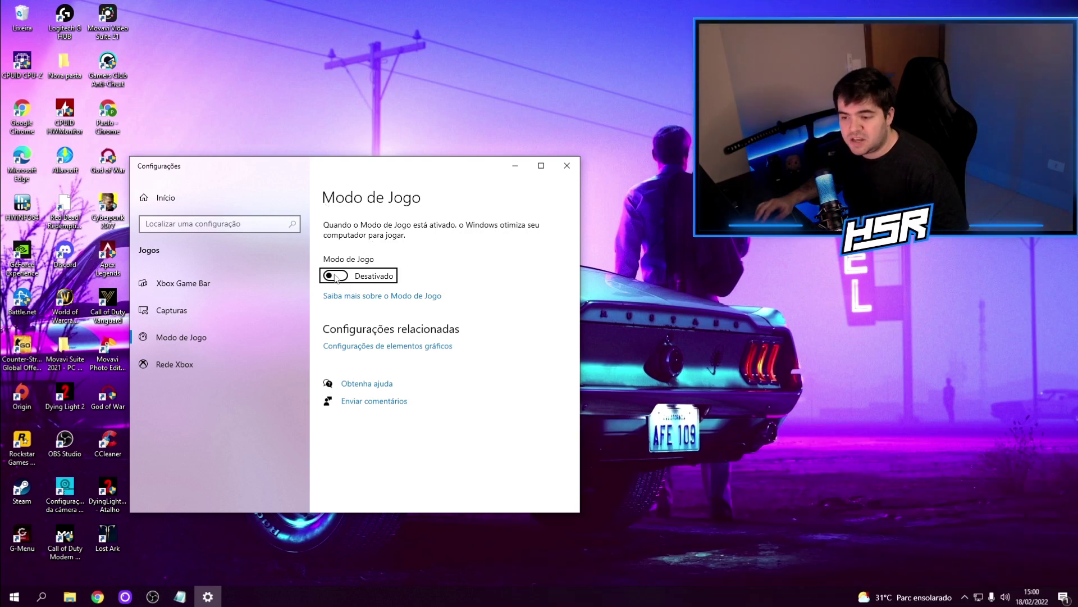
click(191, 284)
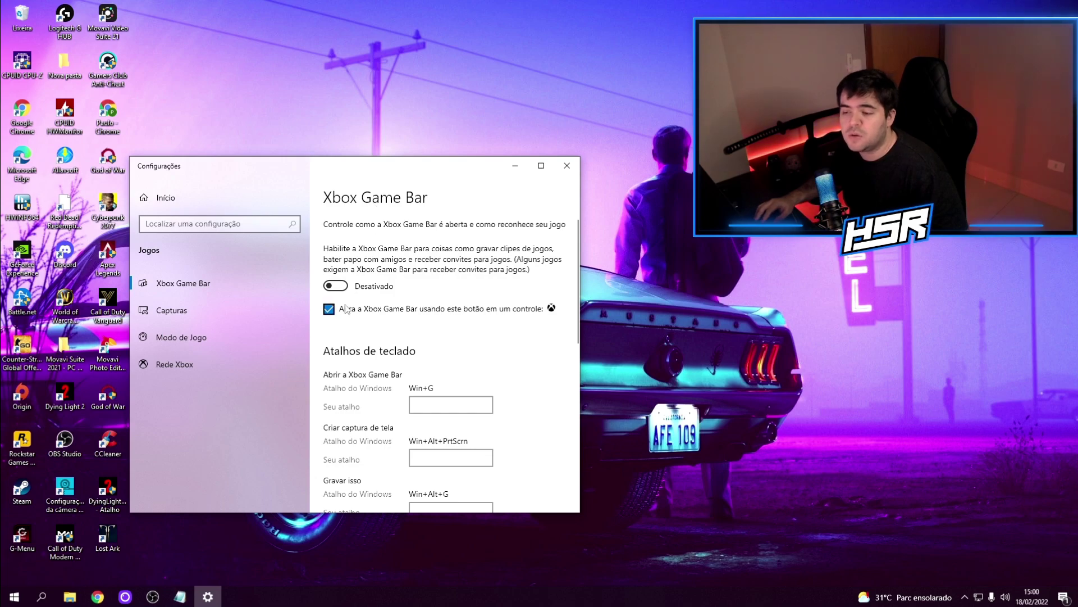
click(568, 166)
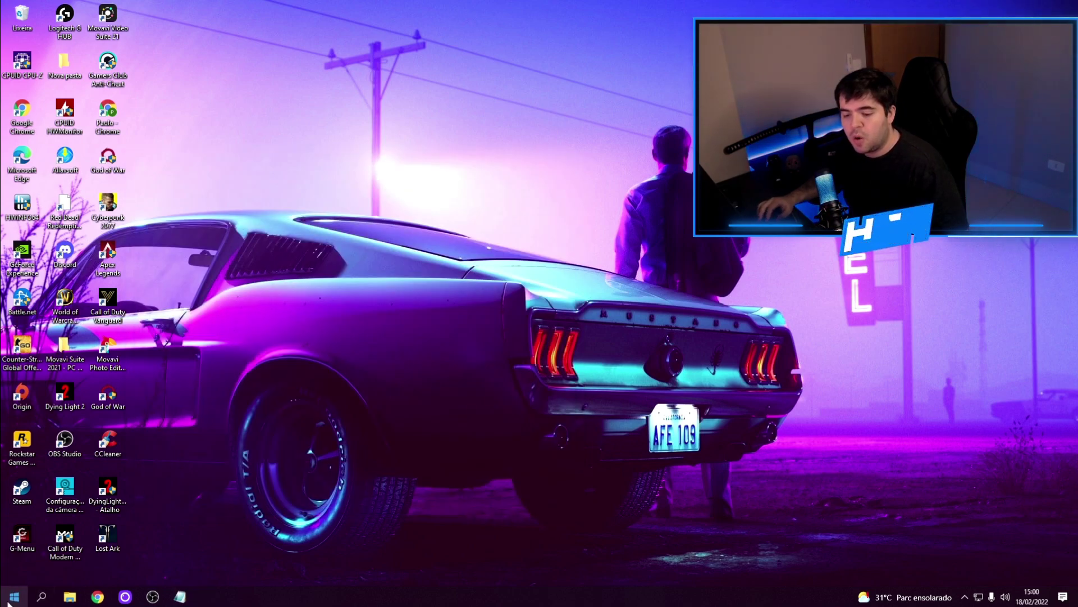
Search Windows for "ene", open Editar plano de energia and go up to Opções de Energia.
click(11, 600)
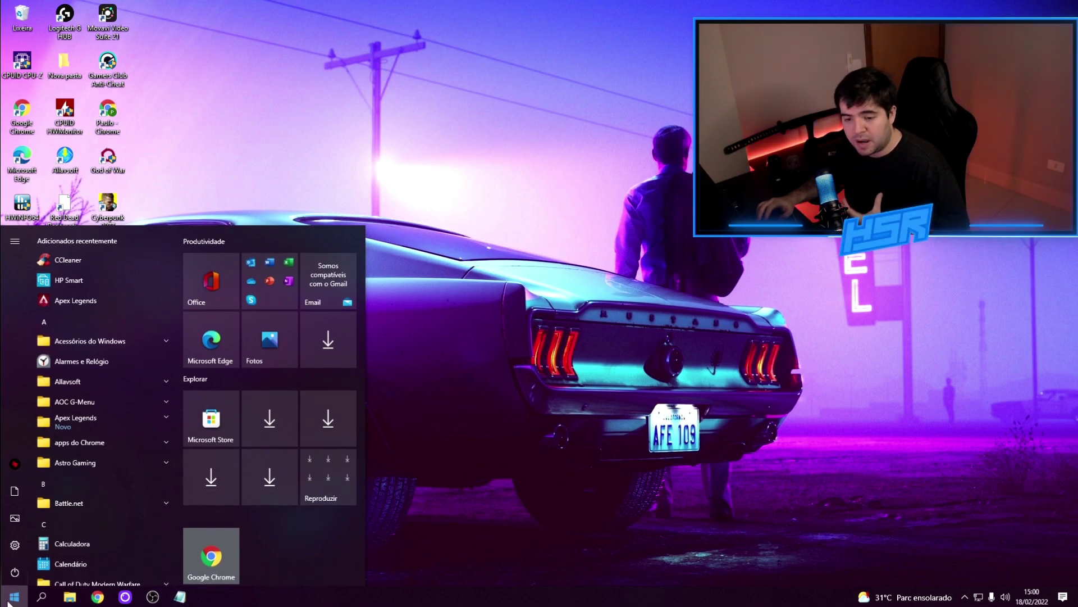
text(ene)
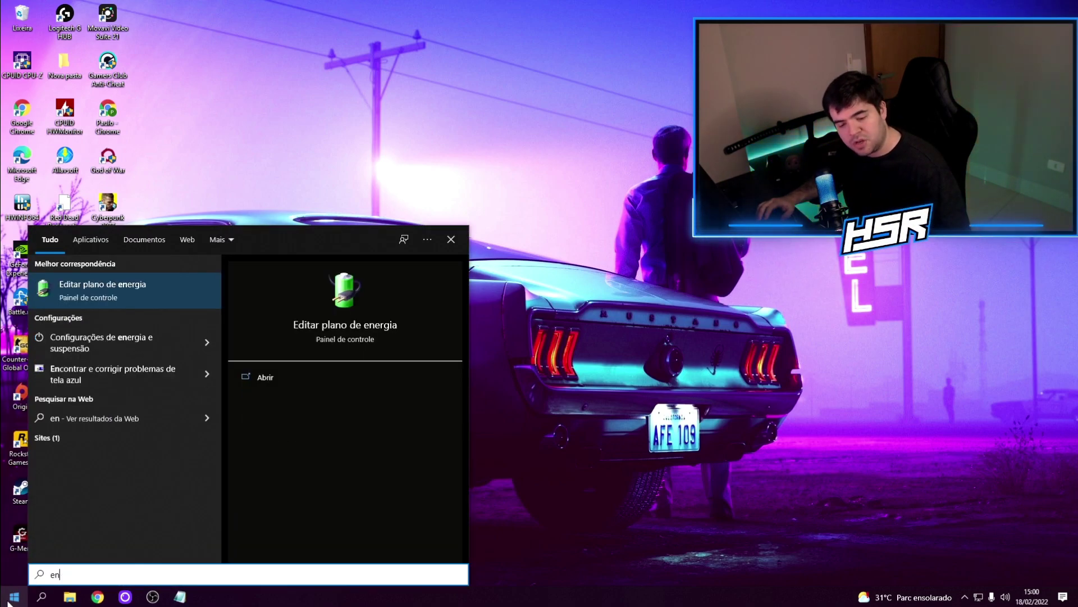
click(140, 287)
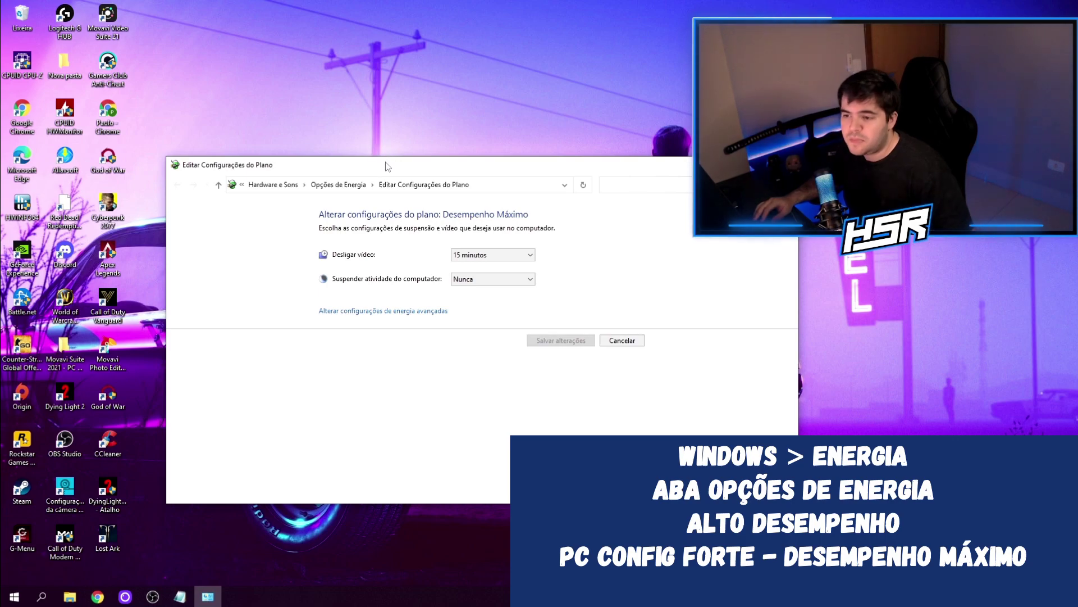
click(321, 179)
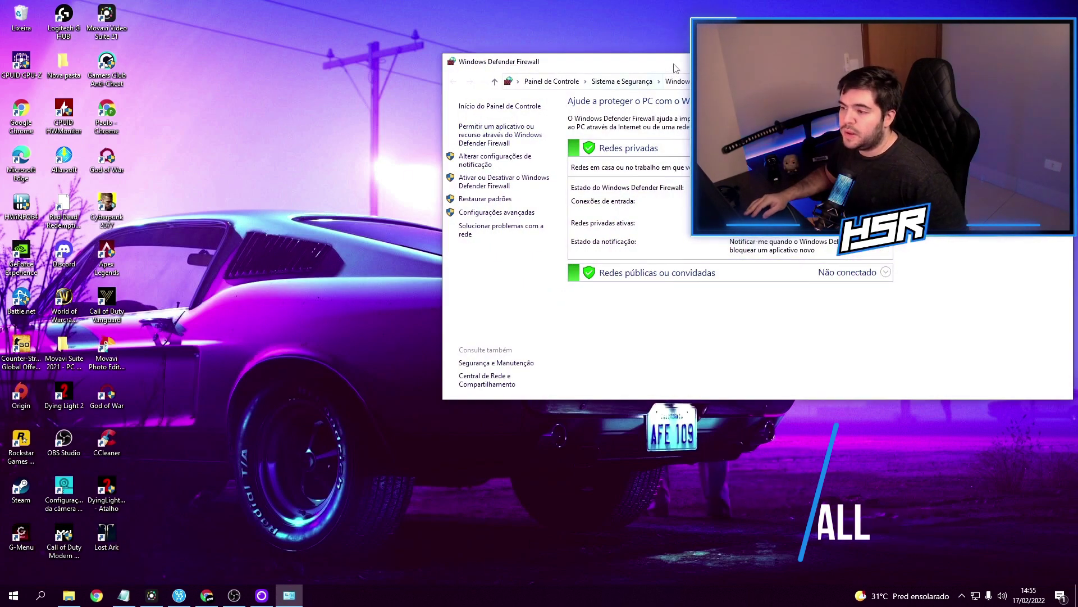
Open the list of apps allowed through Windows Defender Firewall and unlock its settings for changes.
drag(677, 69, 568, 82)
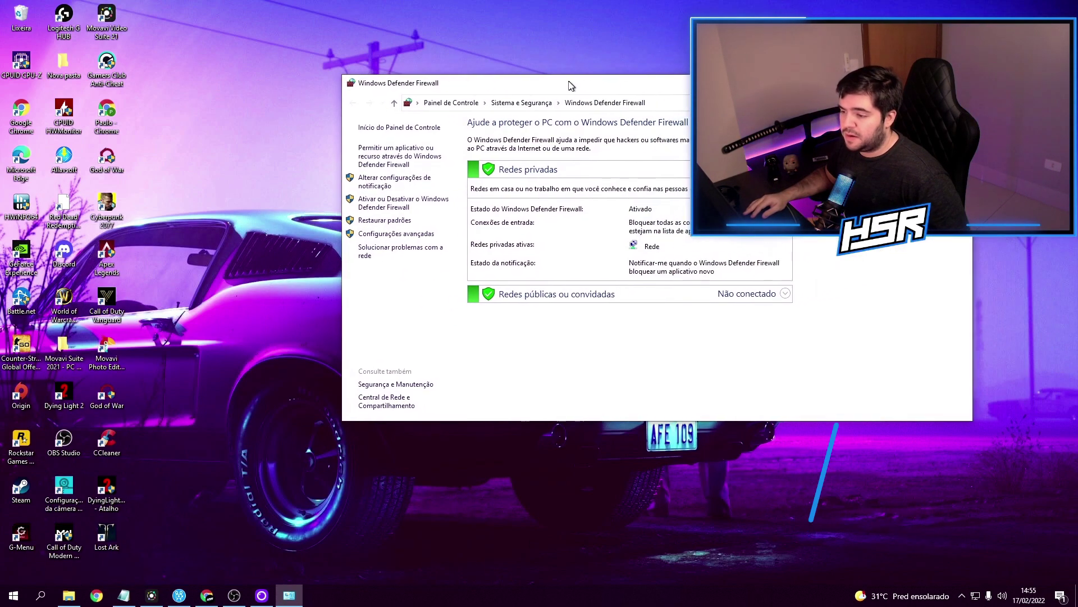
click(386, 161)
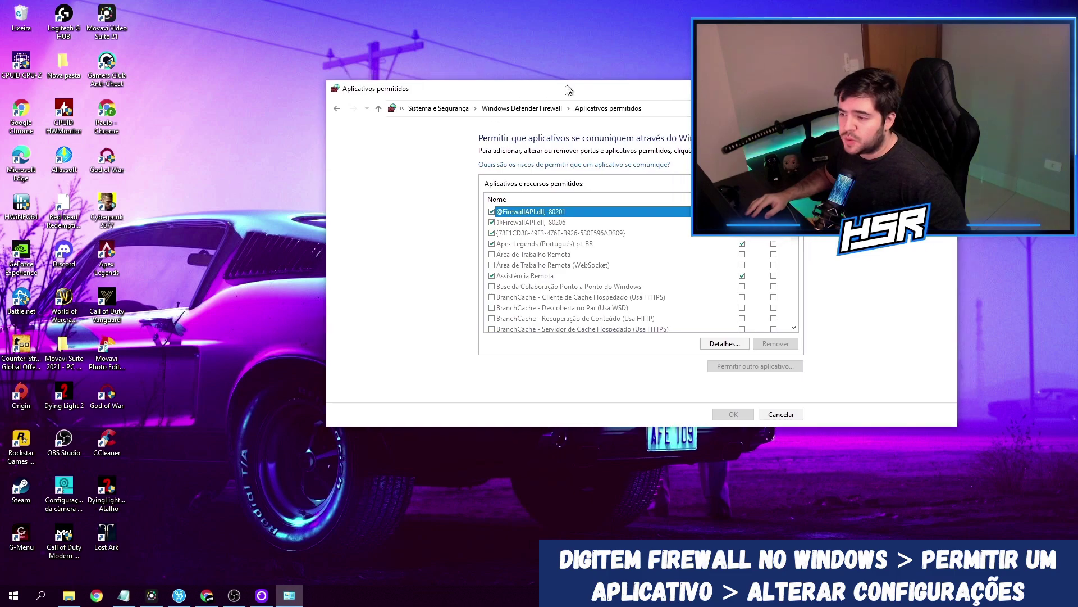
drag(581, 84, 274, 171)
click(450, 247)
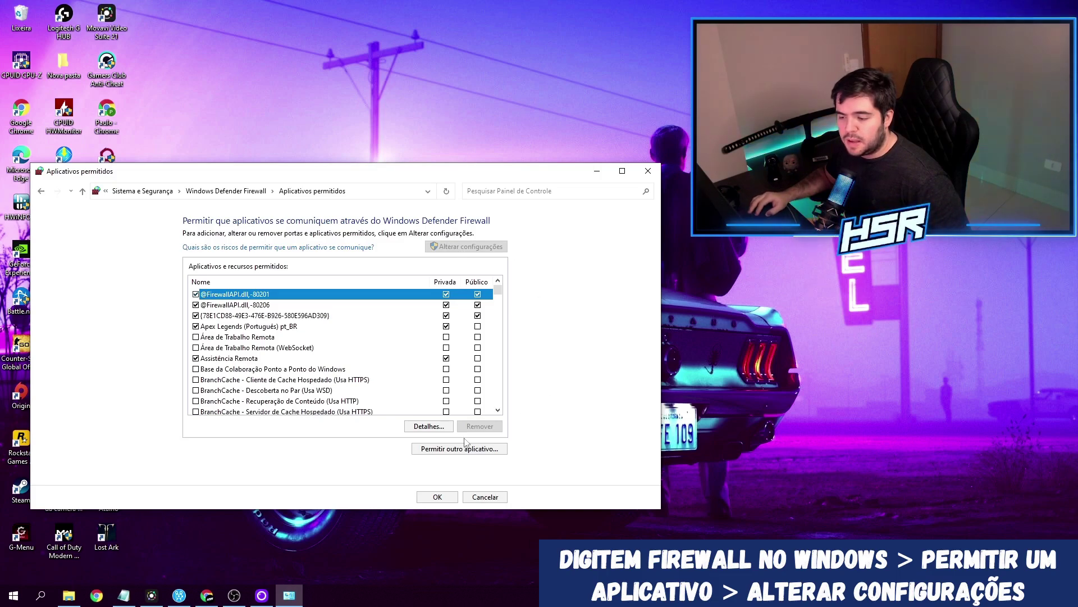
Find the Lost Ark and LOSTARK Client entries in the list of allowed apps.
drag(499, 299, 497, 354)
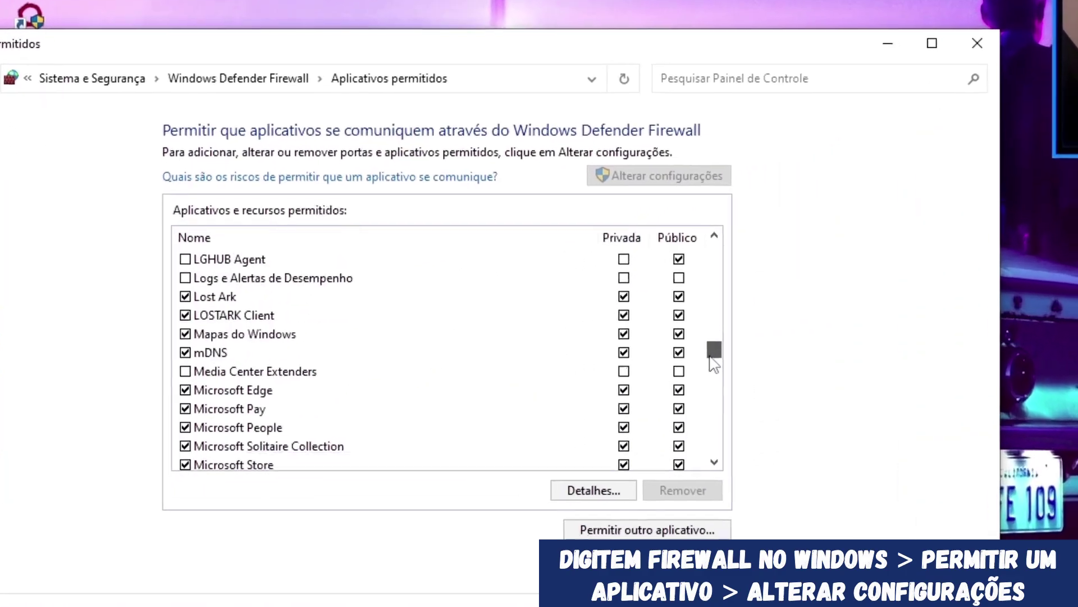
drag(714, 364, 714, 368)
scroll(315, 314, up, 1)
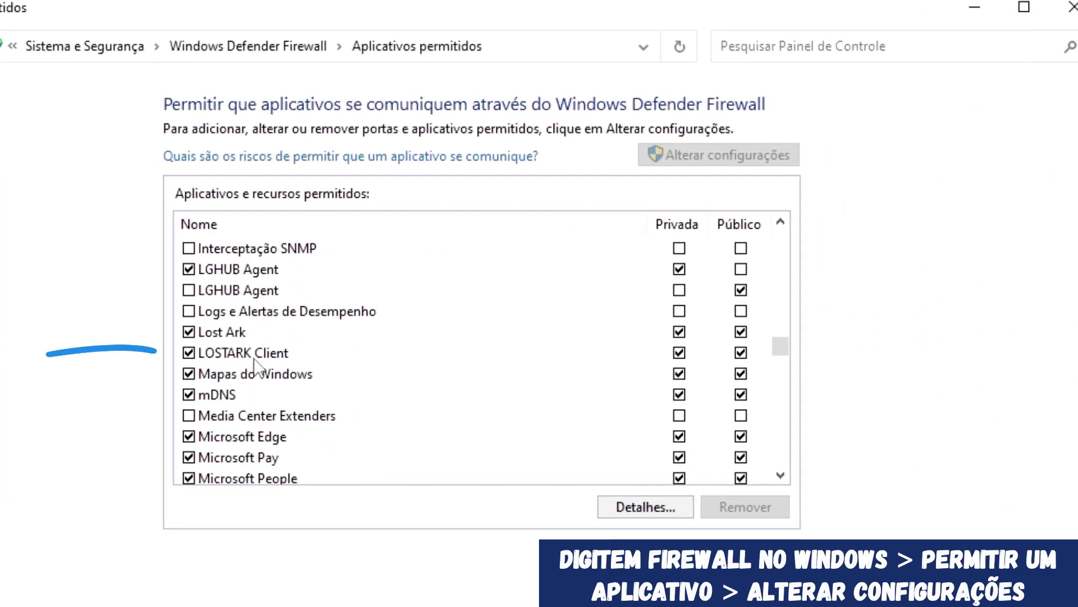
Start allowing another app through the firewall and browse up to the Games (D:) drive.
click(654, 553)
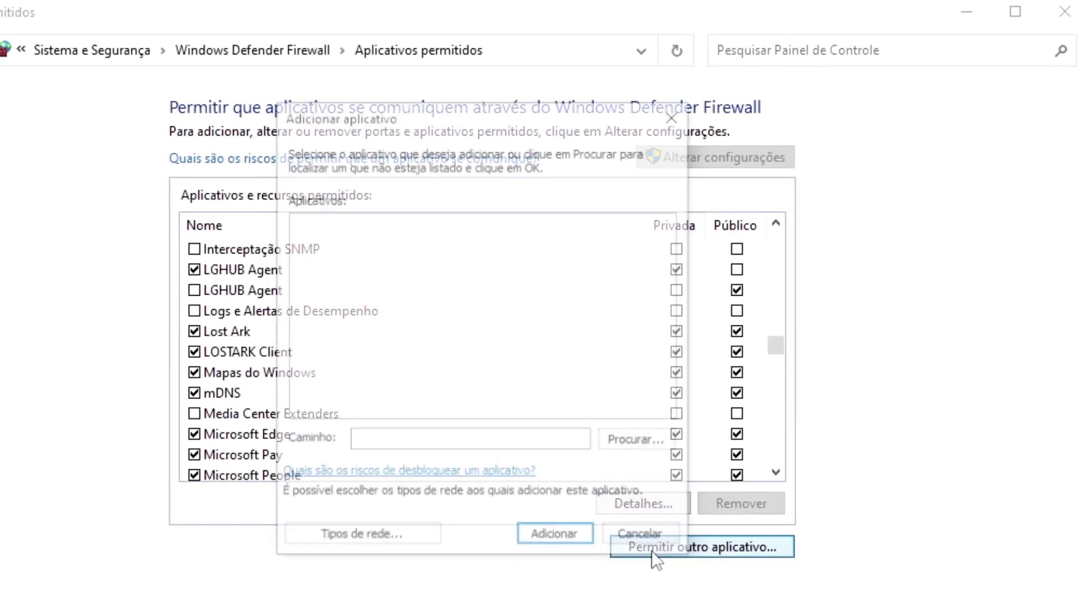
click(632, 443)
drag(713, 159, 465, 176)
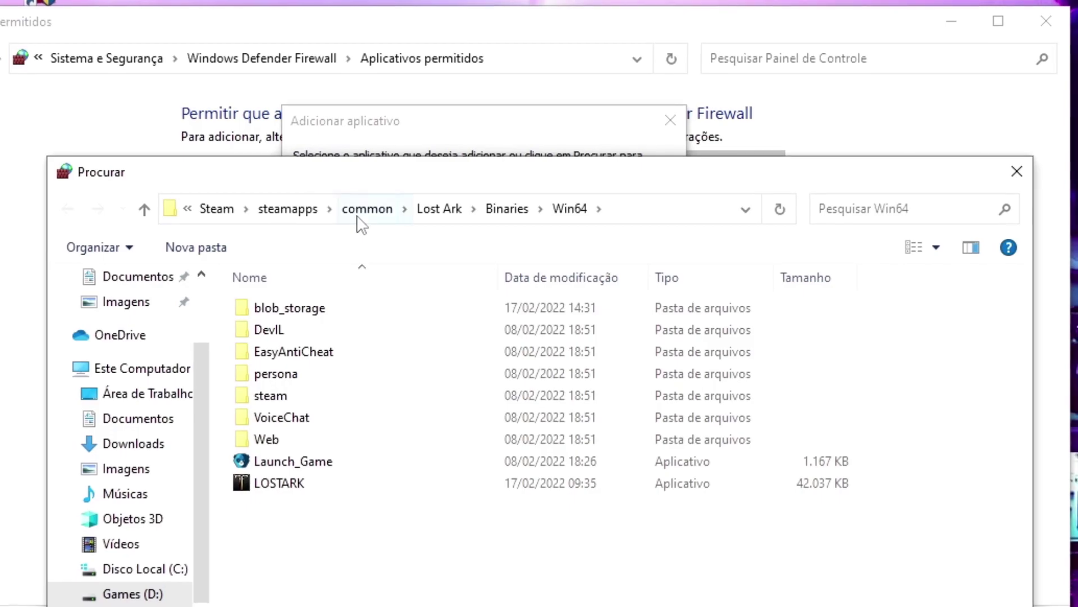
click(222, 210)
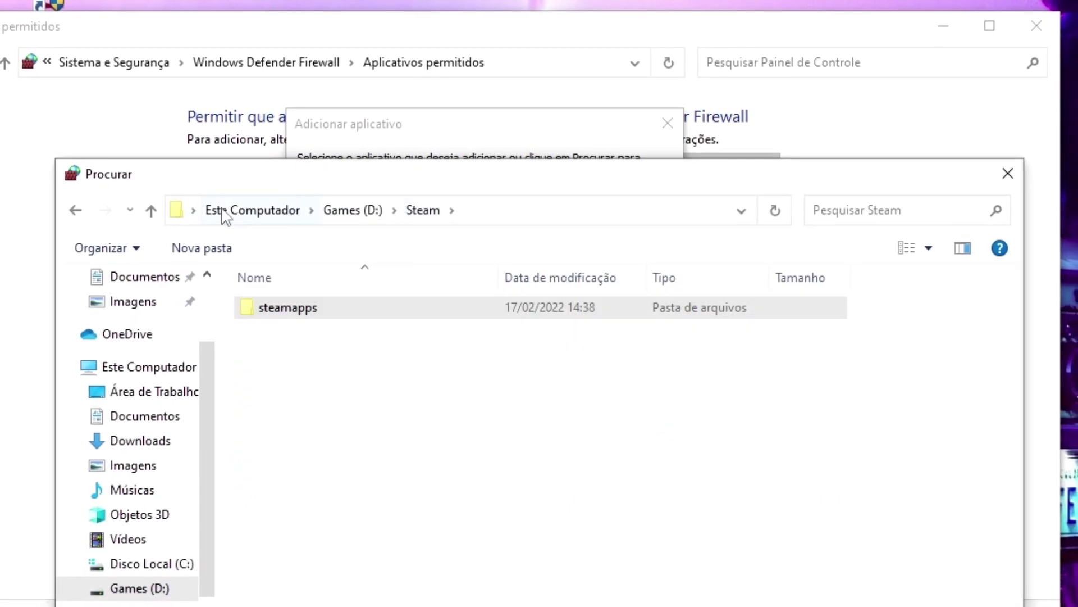
click(354, 211)
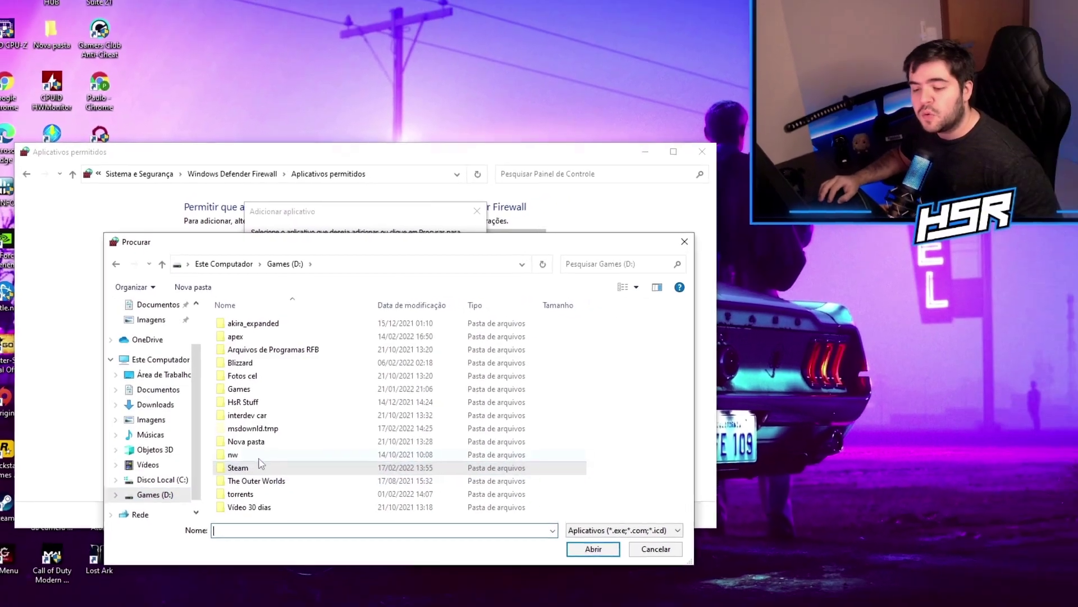
Choose the LOSTARK application from Steam\steamapps\common\Lost Ark\Binaries\Win64, and close the Adicionar aplicativo dialog without adding it.
double_click(261, 483)
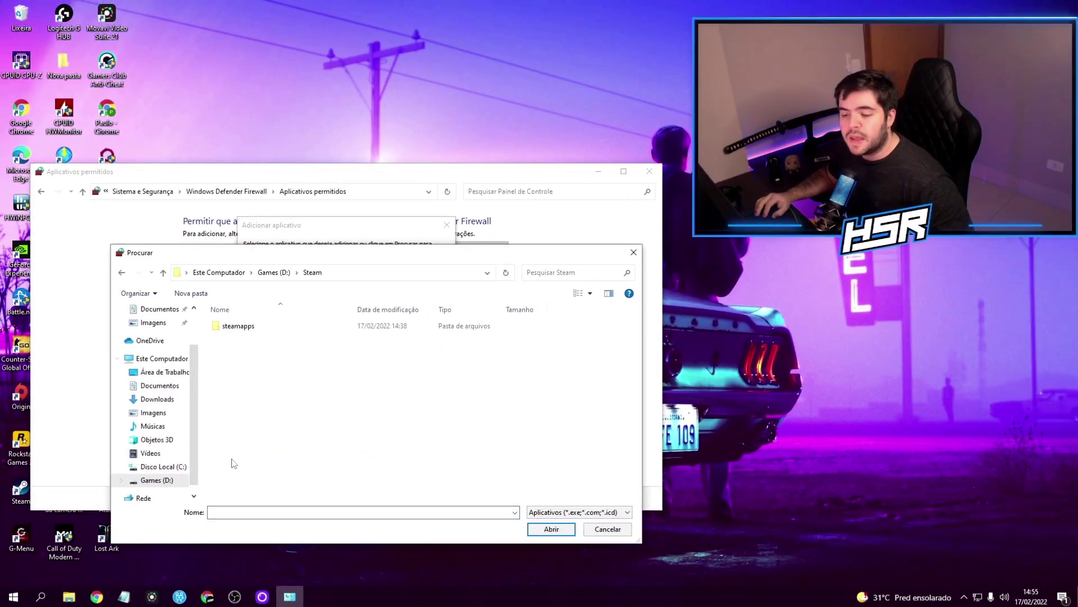
double_click(255, 327)
double_click(231, 326)
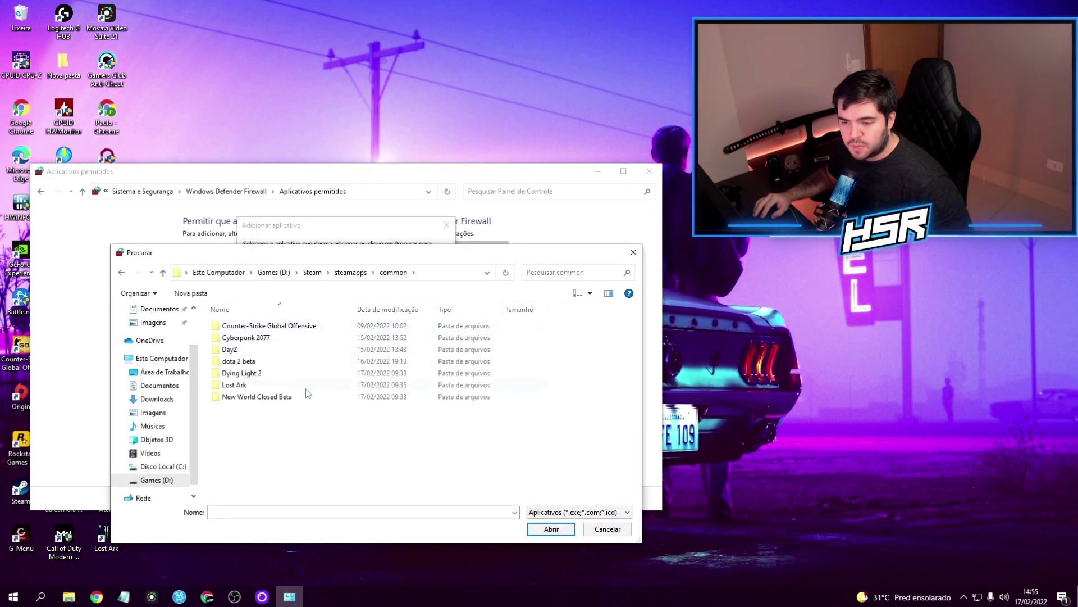
double_click(234, 385)
double_click(246, 327)
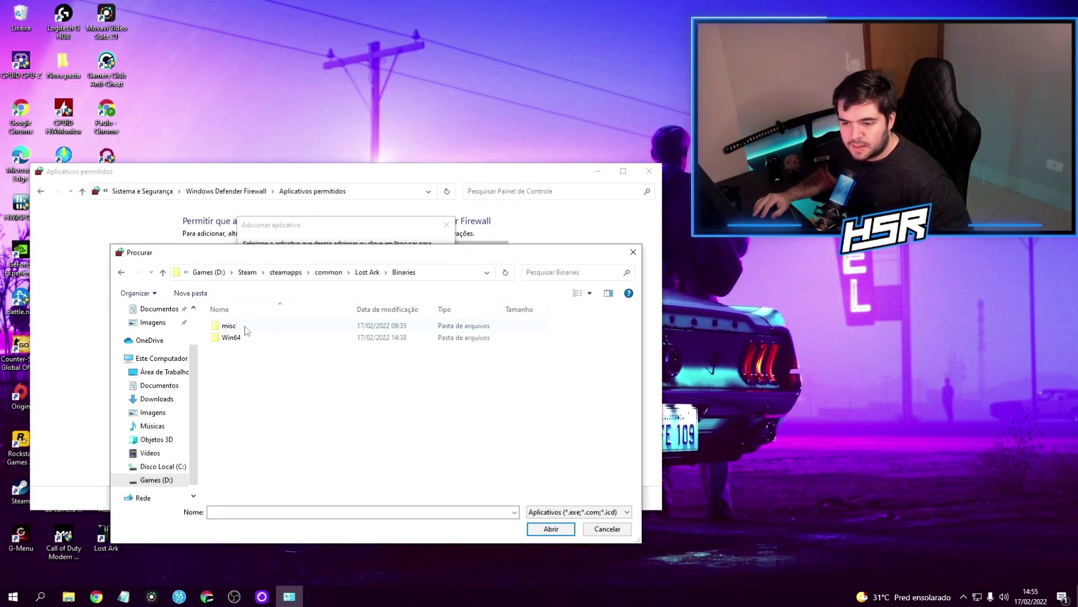
double_click(238, 338)
click(250, 422)
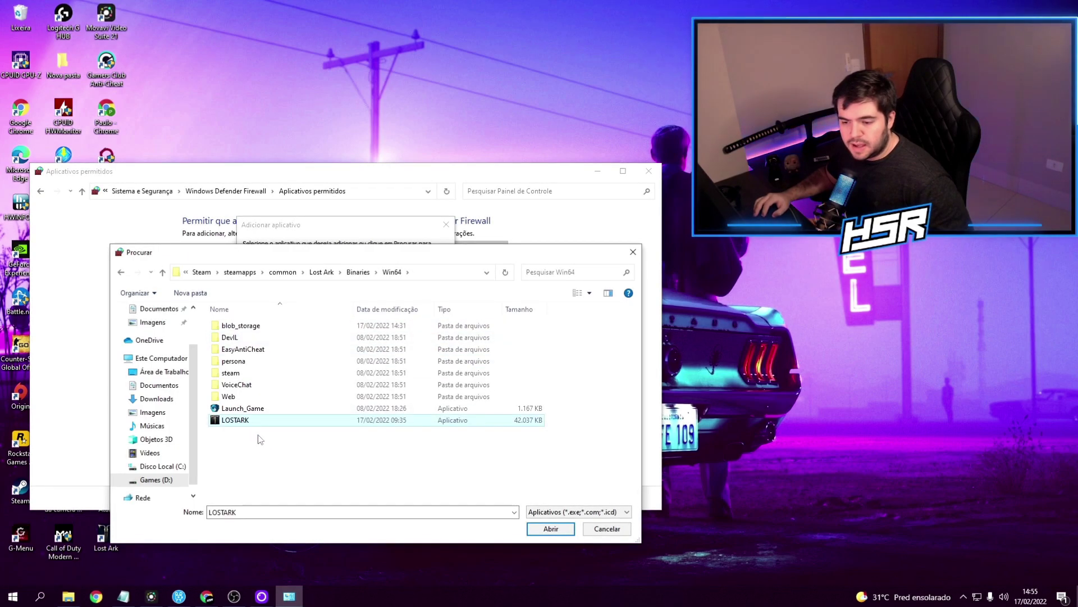
click(550, 529)
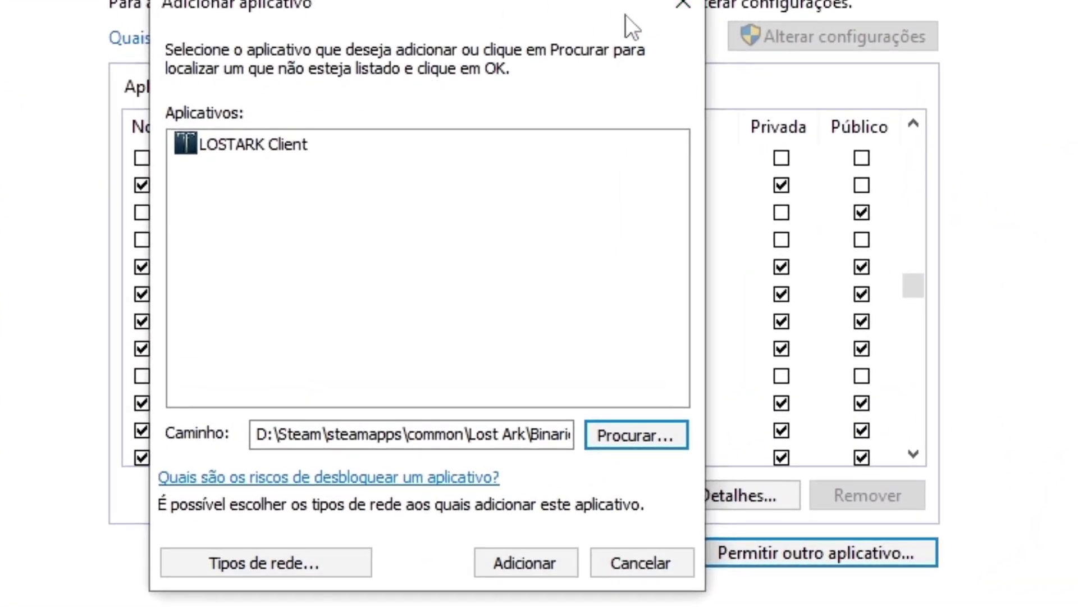
click(663, 6)
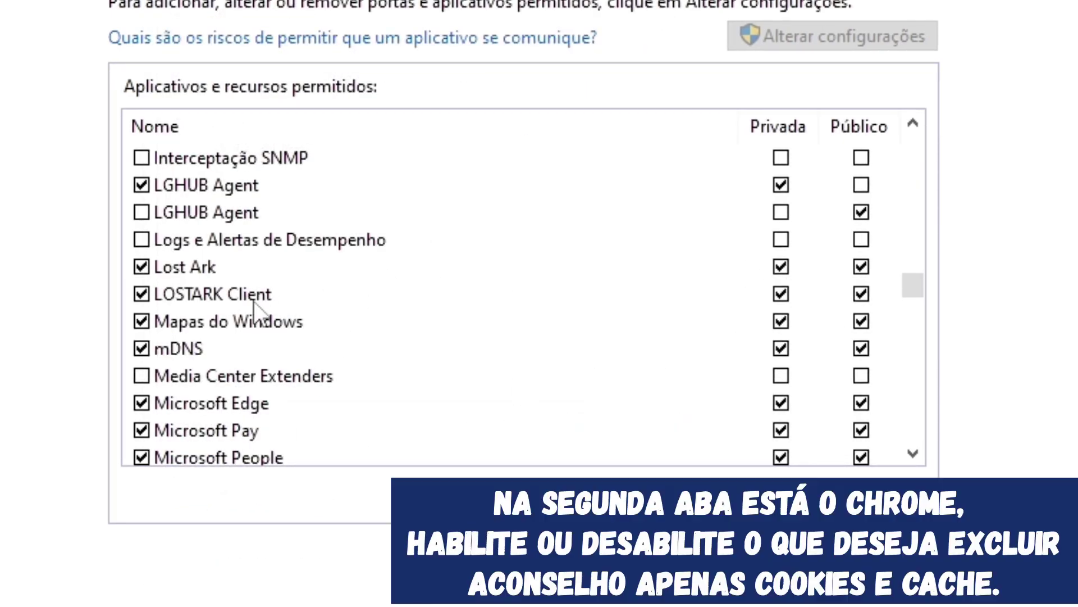
Select the LOSTARK Client entry in the allowed apps list and close the firewall window.
click(247, 295)
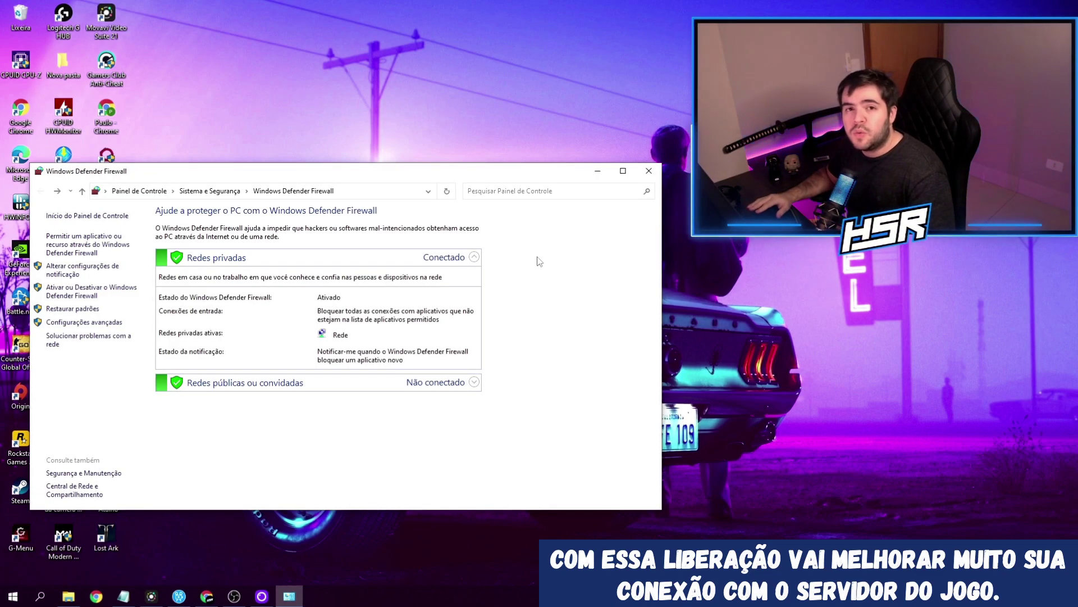
click(648, 171)
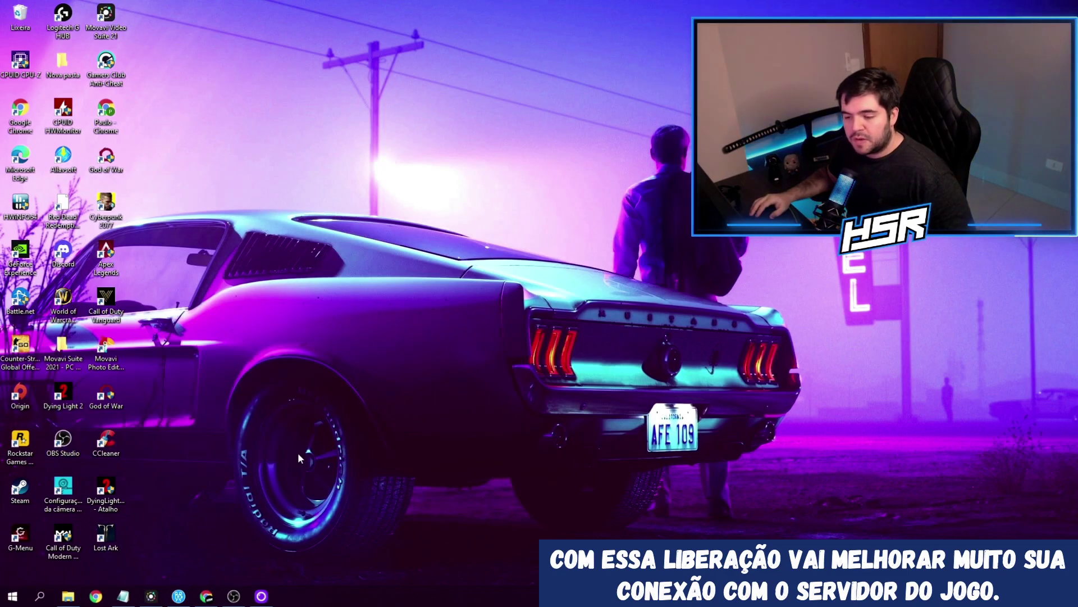
Switch to Steam and clear the download data from its Downloads settings.
click(963, 597)
click(986, 553)
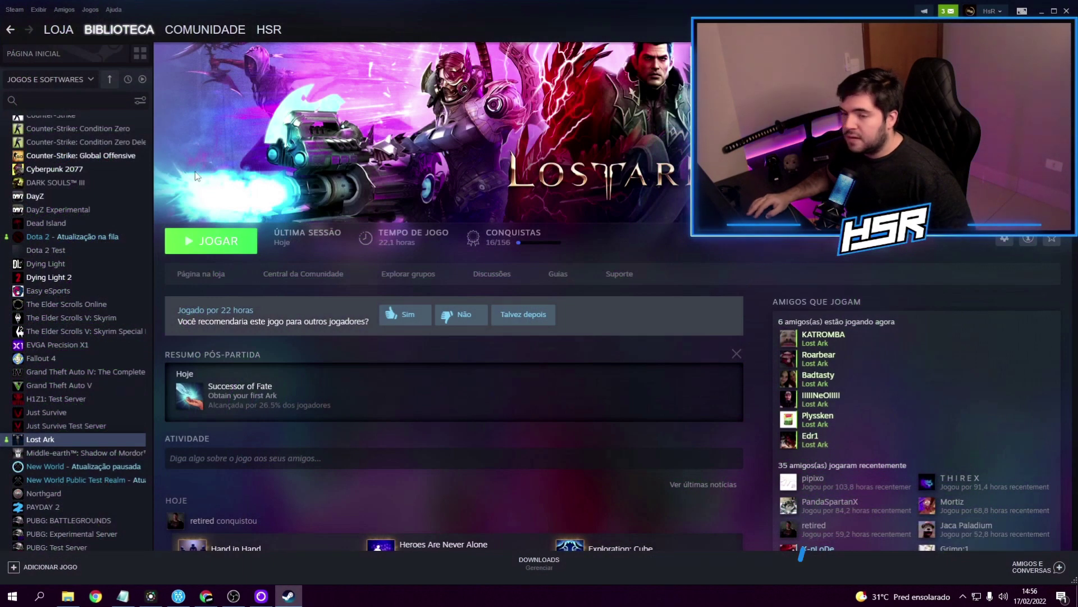
click(44, 7)
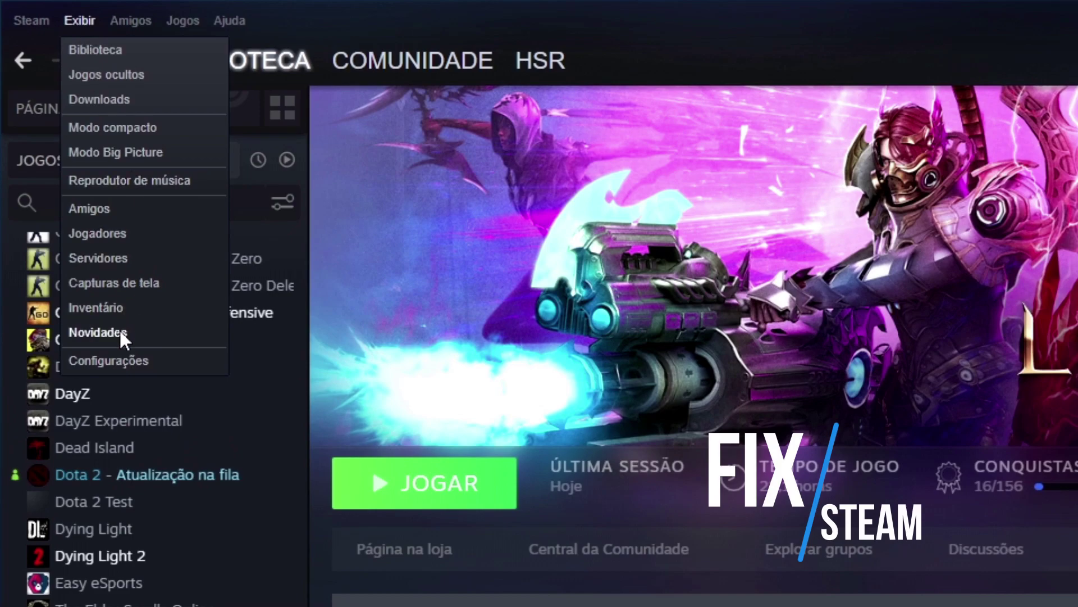
click(110, 360)
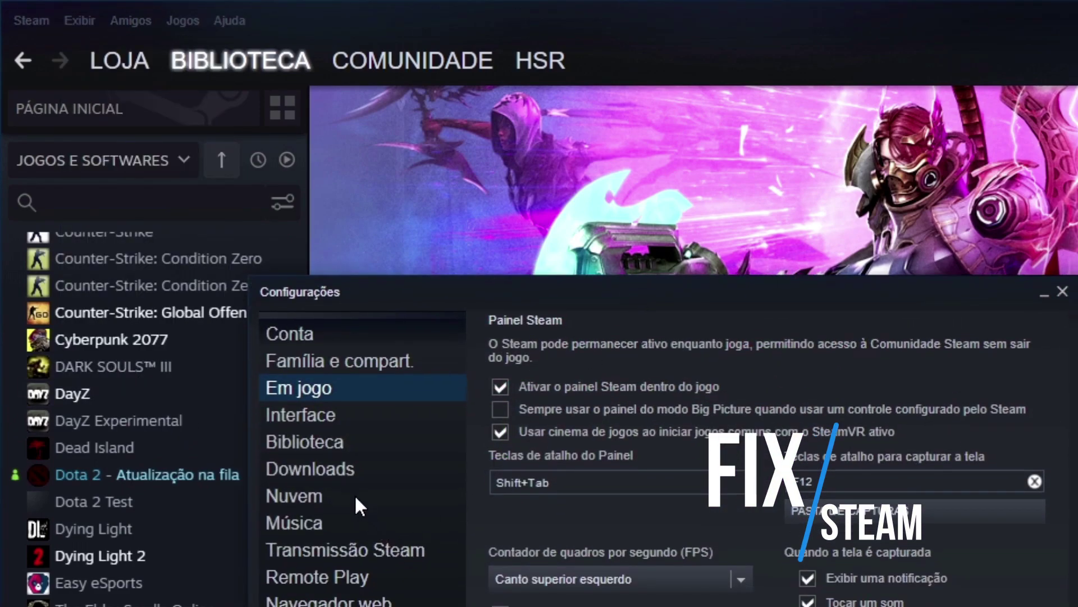
click(337, 468)
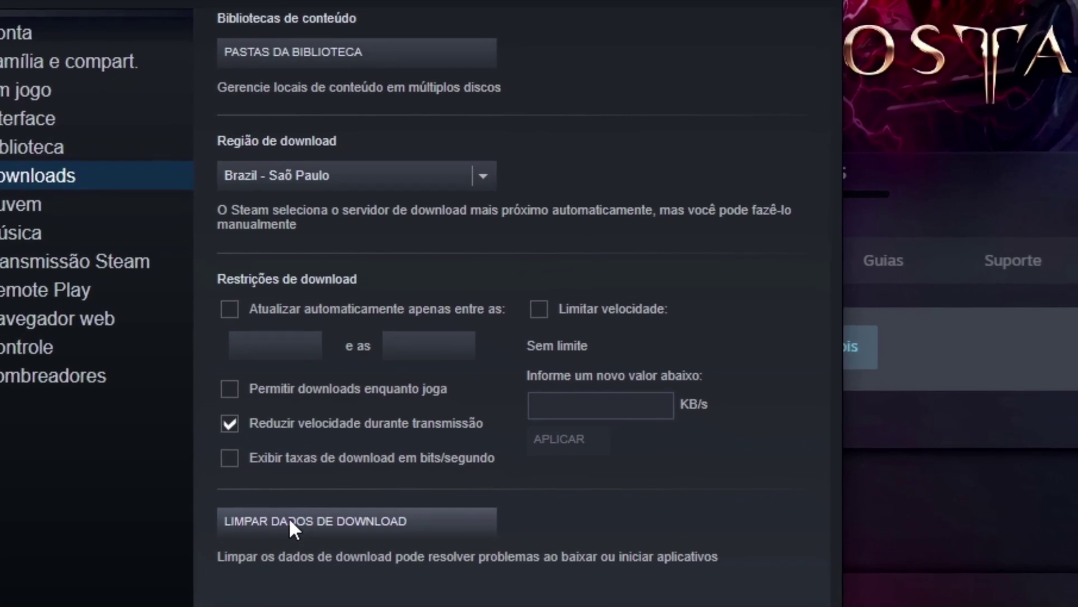
click(289, 521)
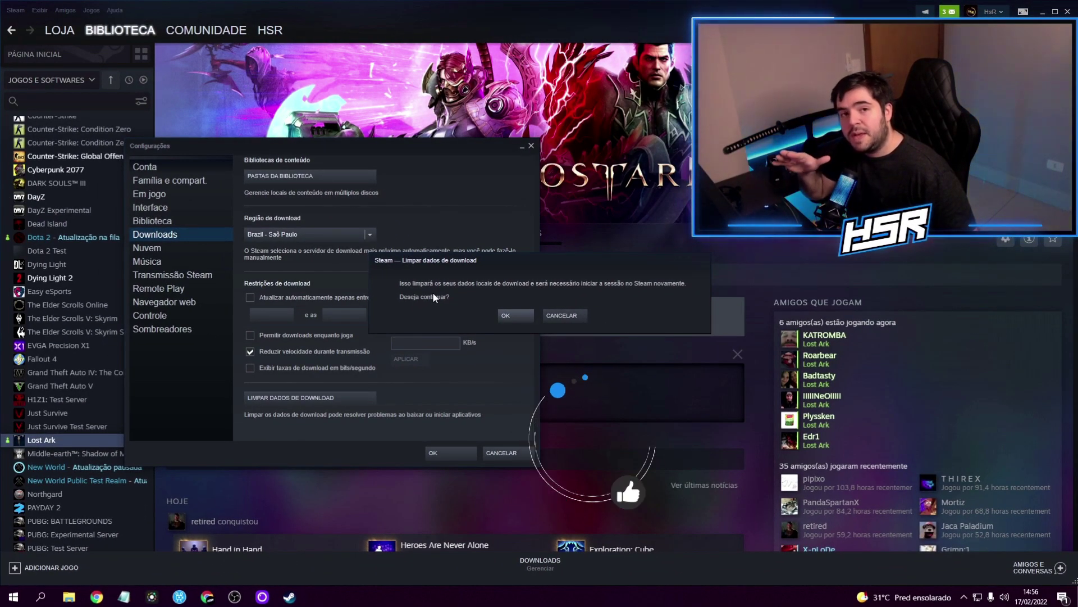
click(517, 316)
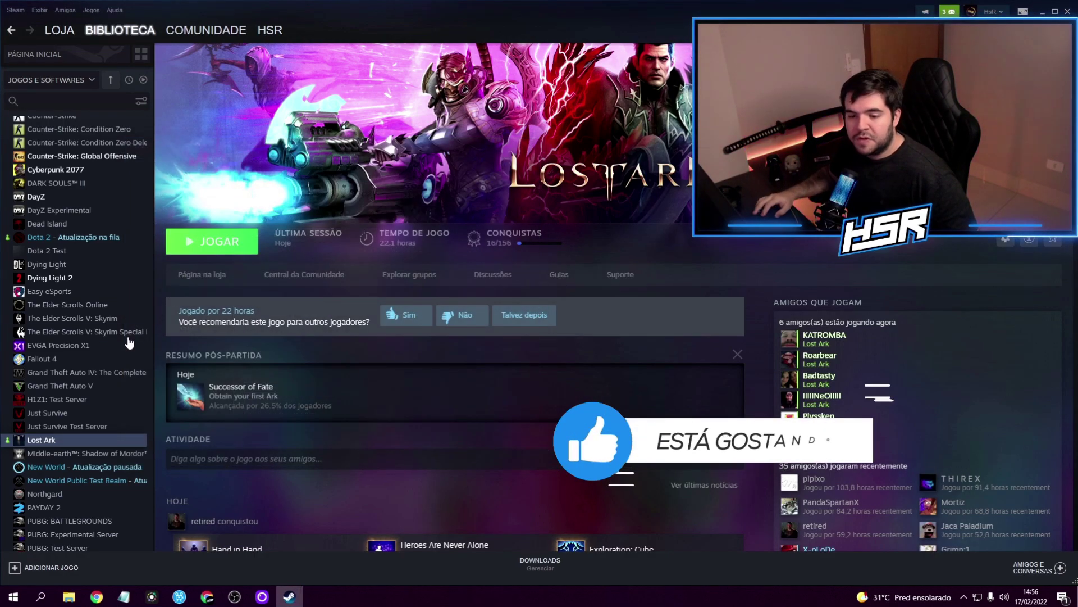
Open the Arquivos Locais properties of Lost Ark, start verifying the integrity of its files and cancel the validation.
right_click(52, 438)
click(83, 508)
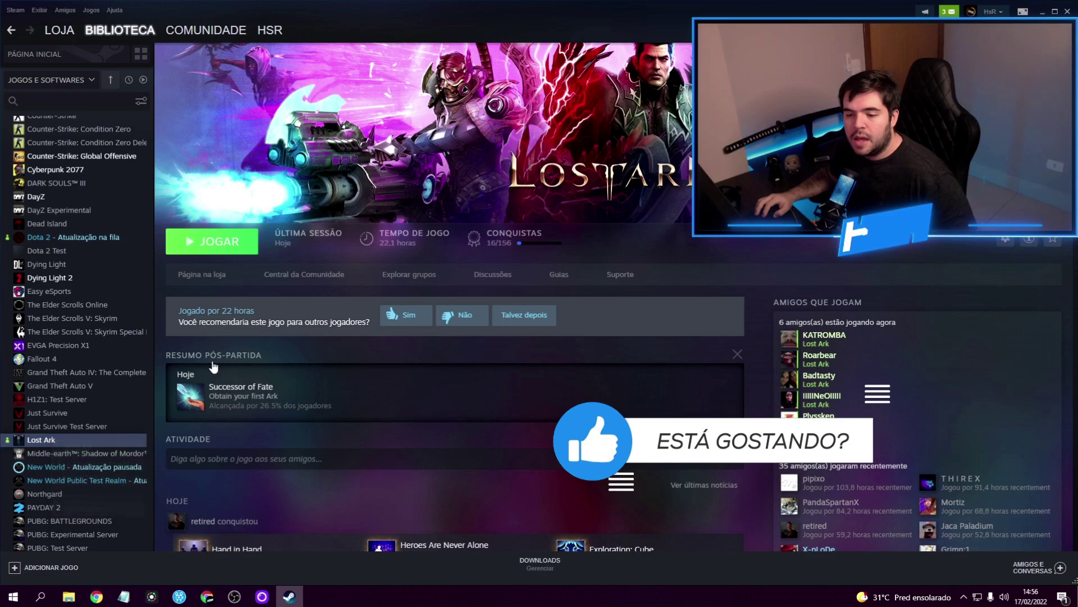
click(371, 235)
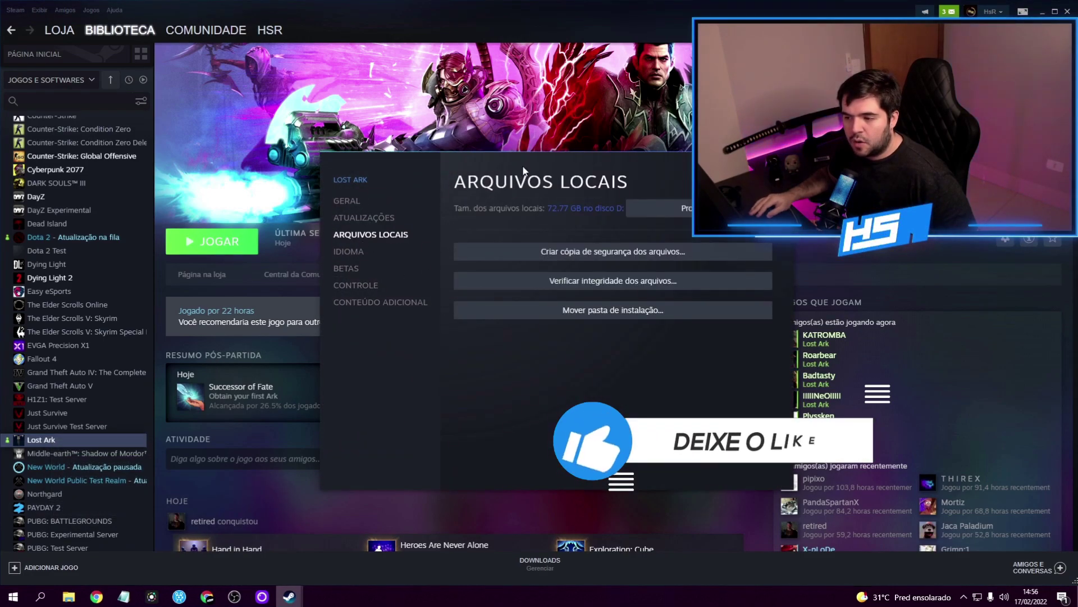
drag(523, 164, 210, 201)
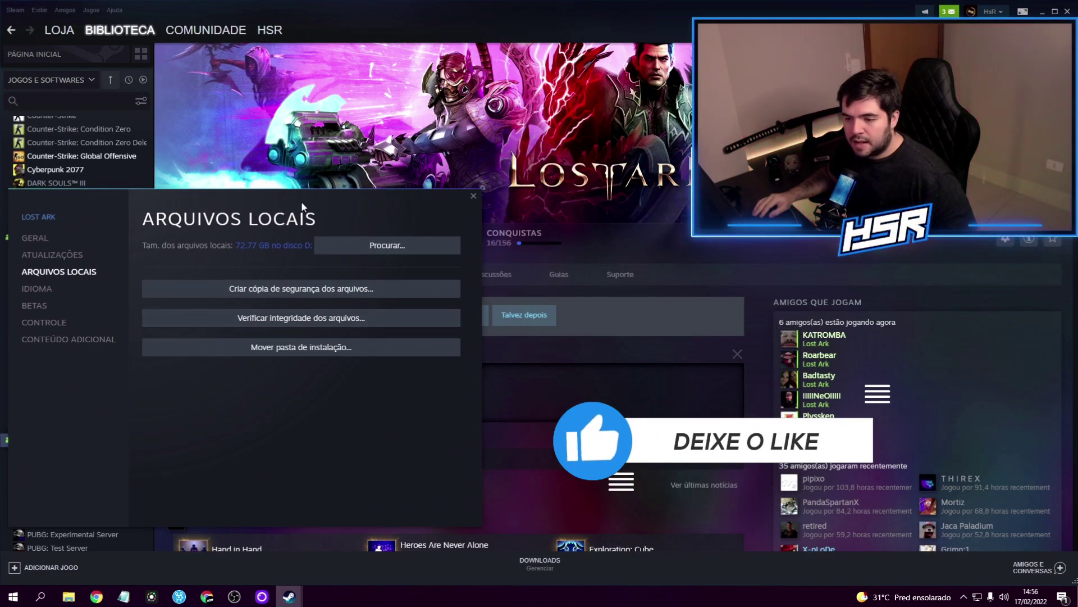
drag(302, 207, 313, 205)
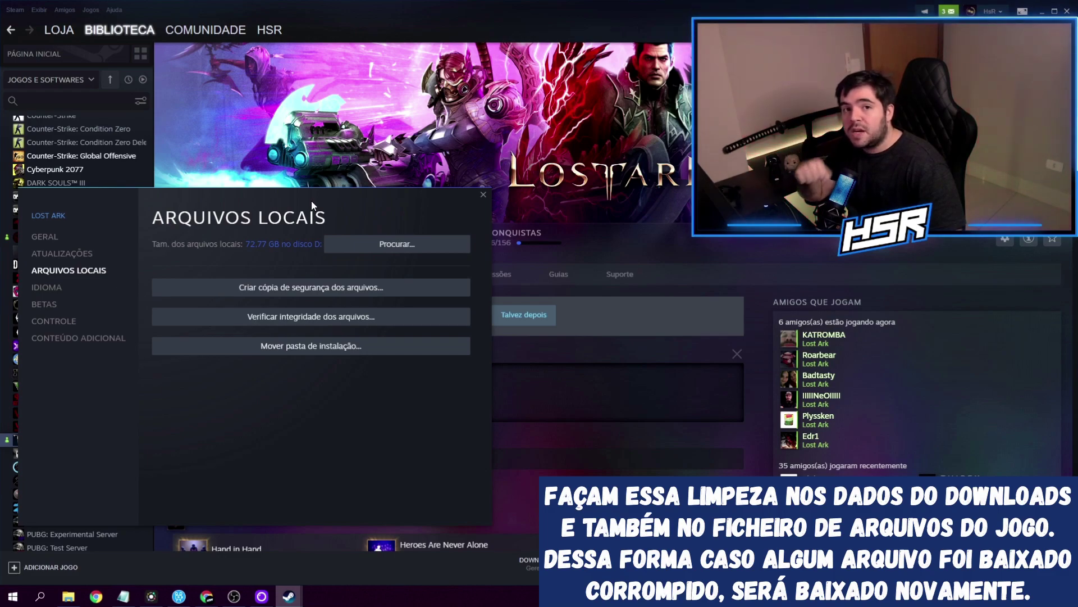
drag(311, 201, 338, 192)
click(279, 316)
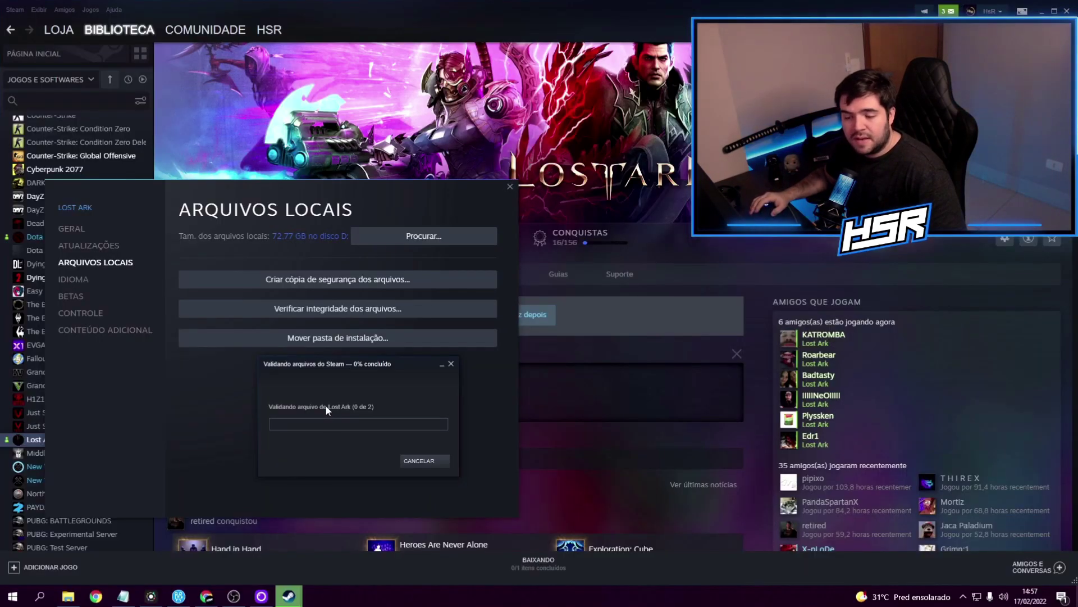
click(419, 461)
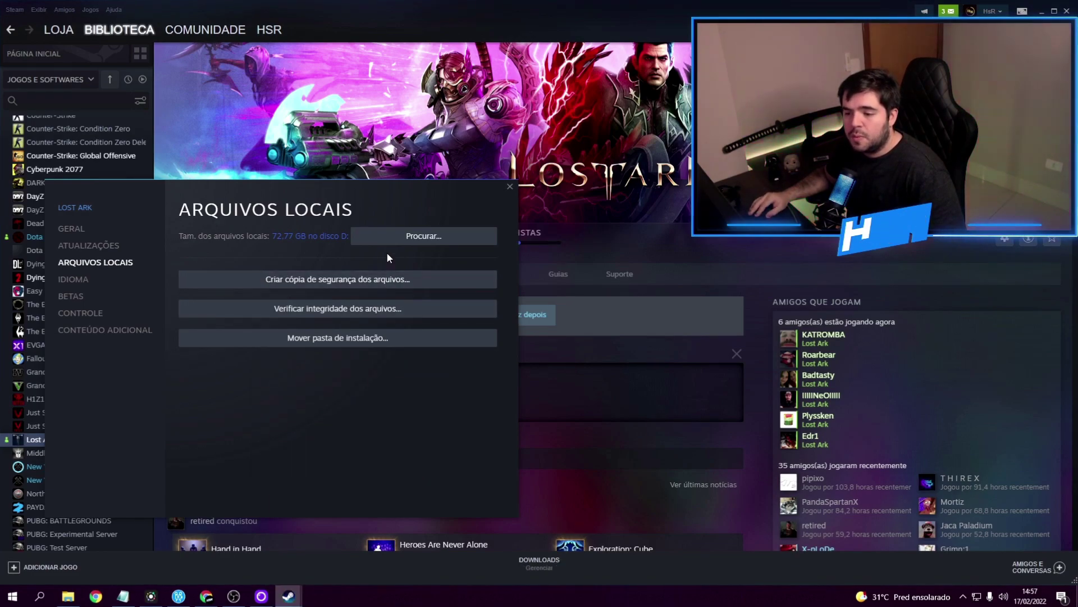
Browse Lost Ark's local files in File Explorer and open the Binaries\Win64 folder.
drag(359, 195, 364, 184)
click(424, 226)
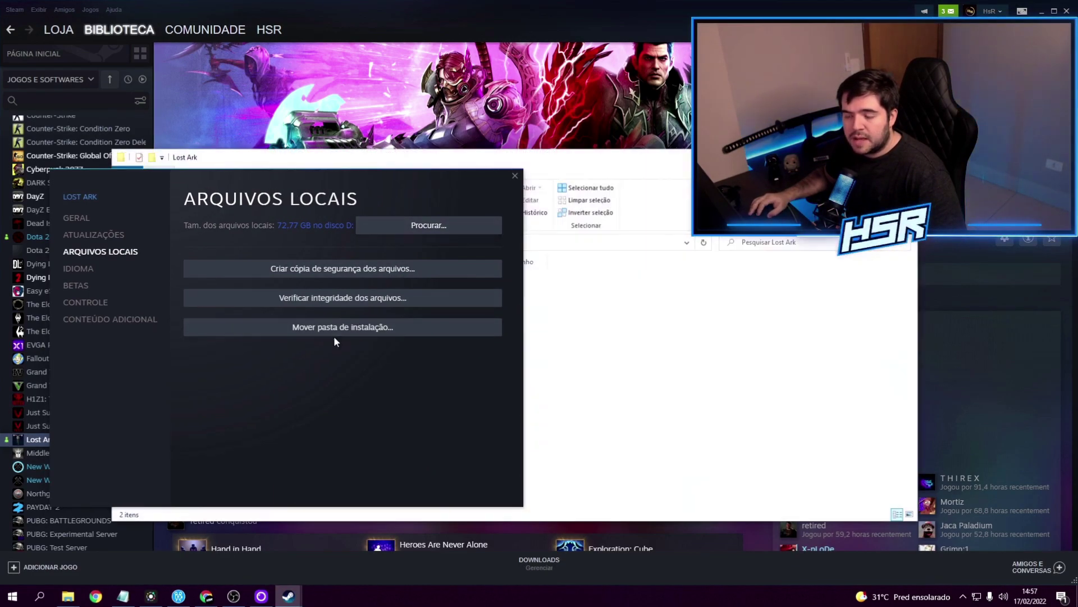
click(386, 157)
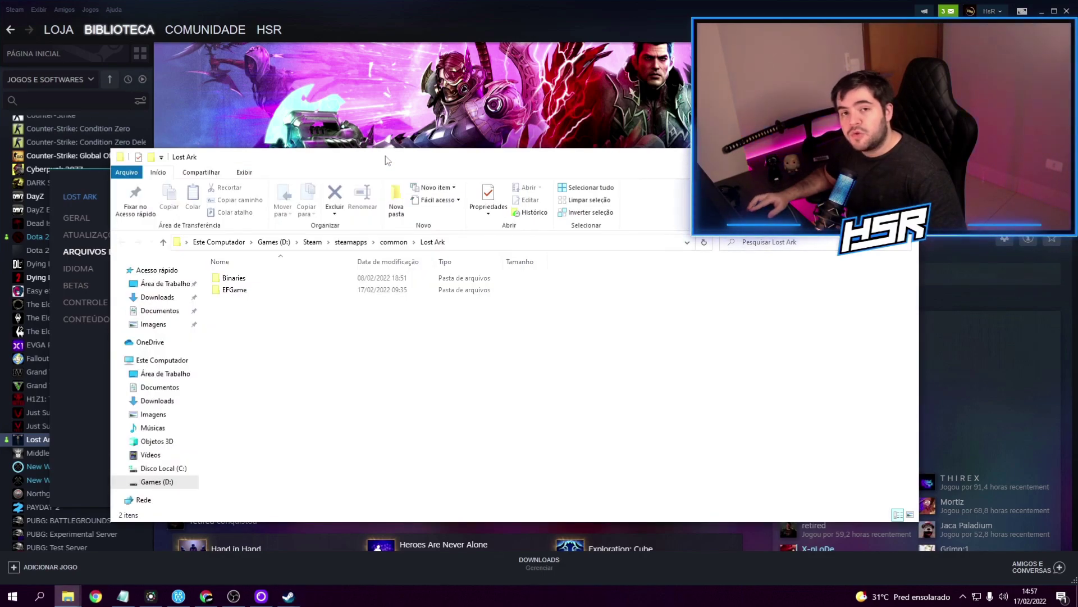
double_click(233, 278)
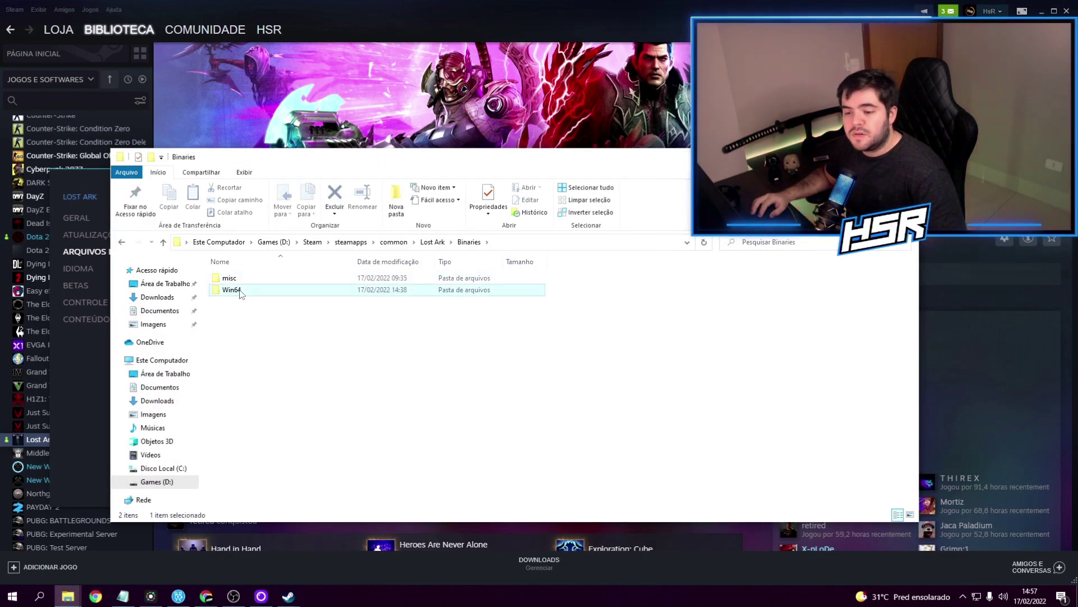
double_click(238, 290)
Open the properties of the LOSTARK application in the Win64 folder.
scroll(264, 393, down, 4)
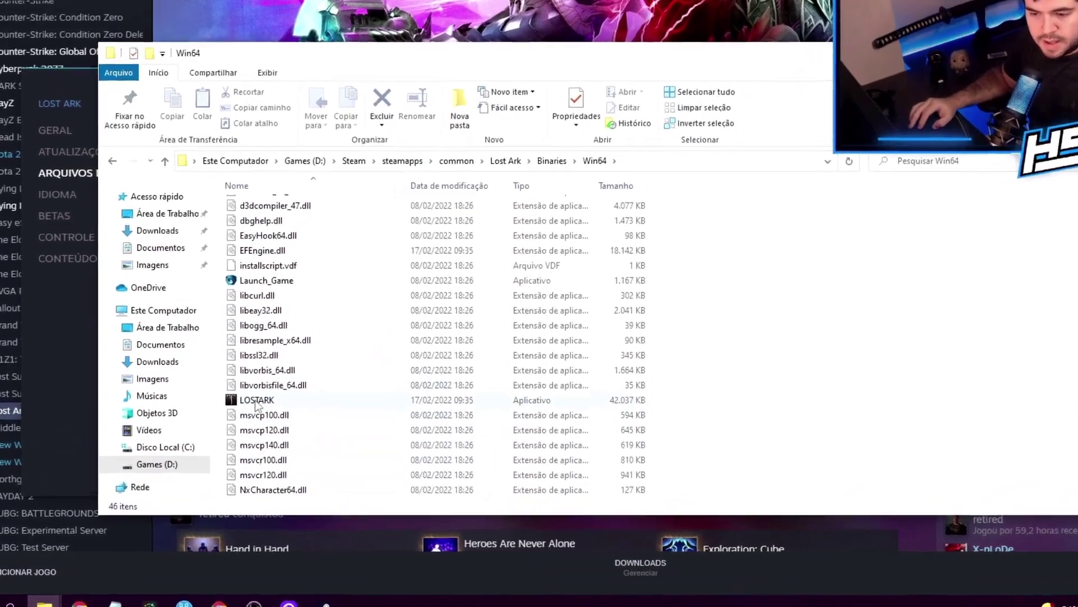
right_click(236, 432)
click(332, 360)
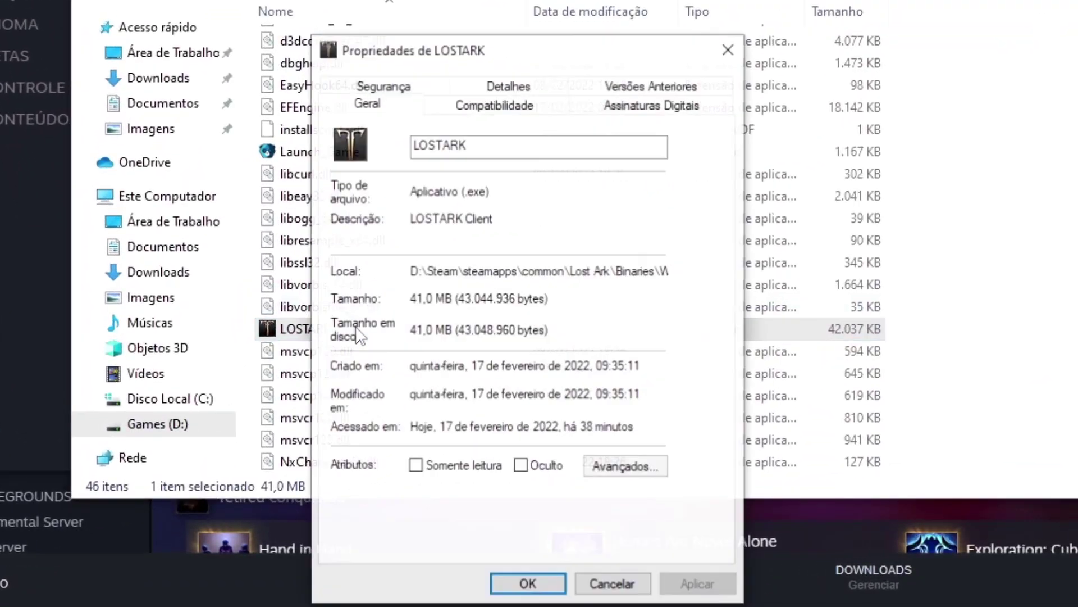
click(407, 92)
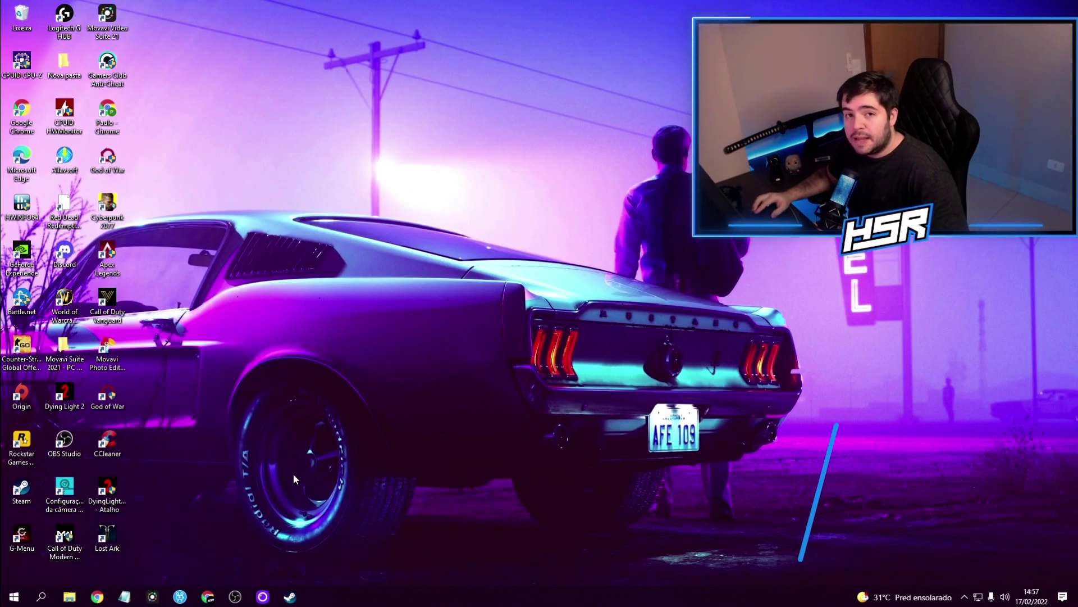
Switch to Chrome and examine the Steam link status on the Amazon Games account settings page.
click(216, 602)
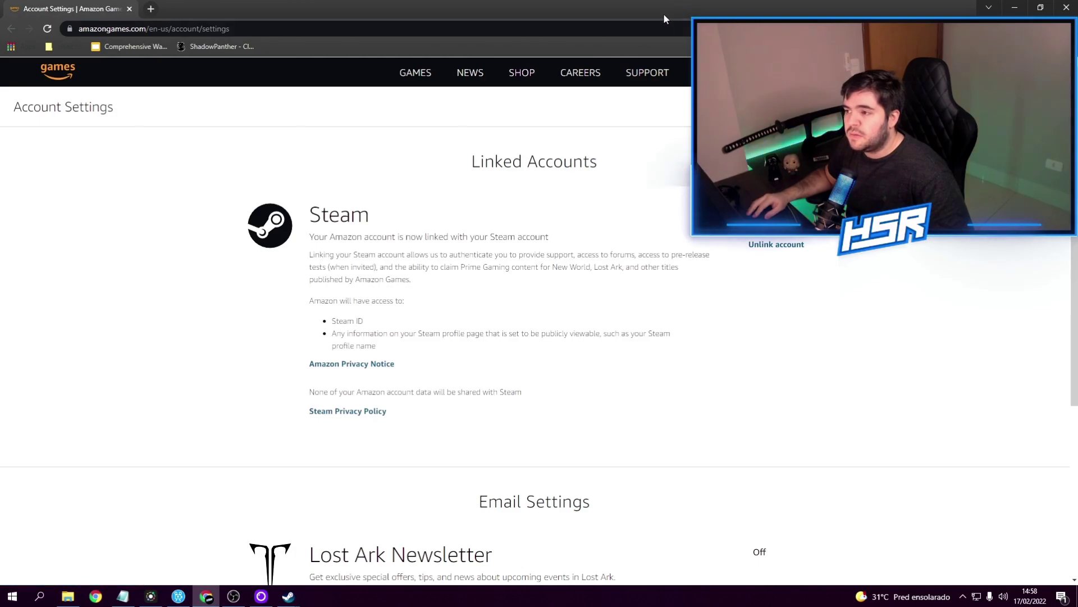
drag(663, 13, 345, 77)
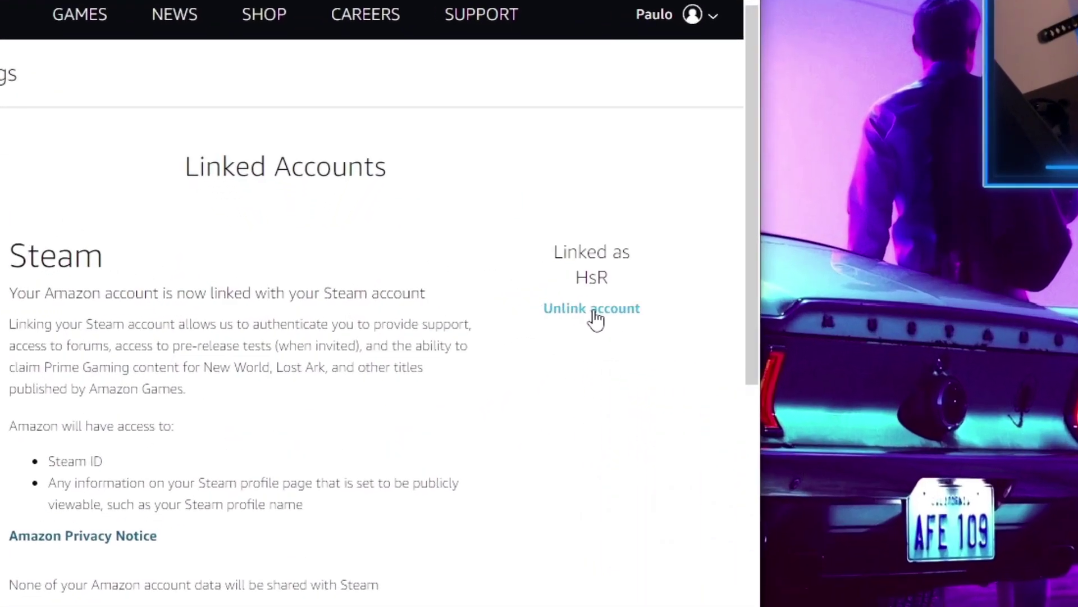